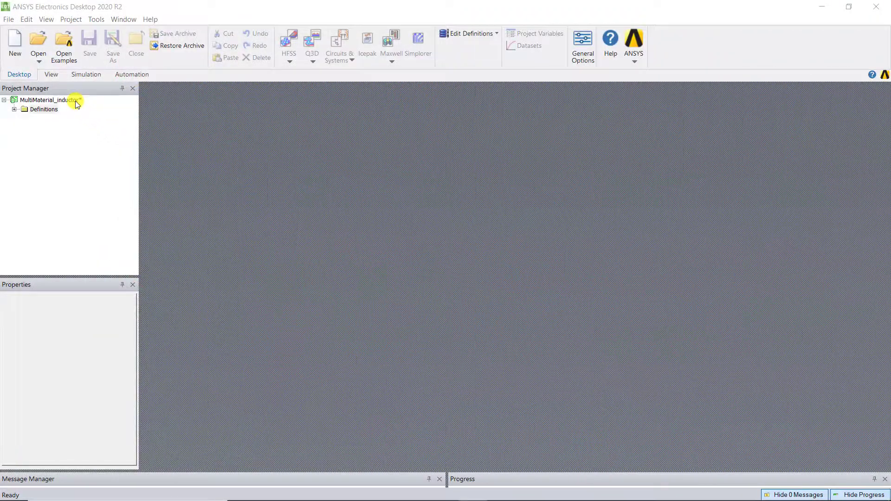
Insert a Maxwell 3D design into the MultiMaterial_inductor project and accept the Magnetostatic solution type.
left_click(77, 101)
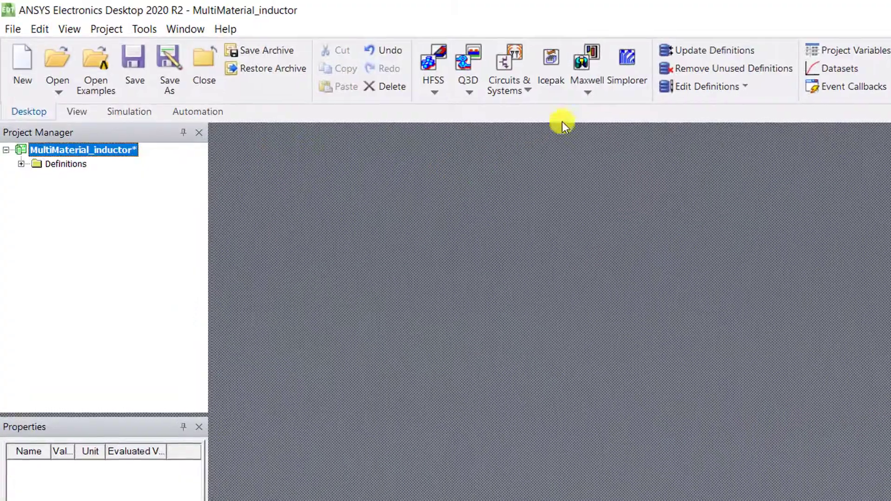
left_click(392, 62)
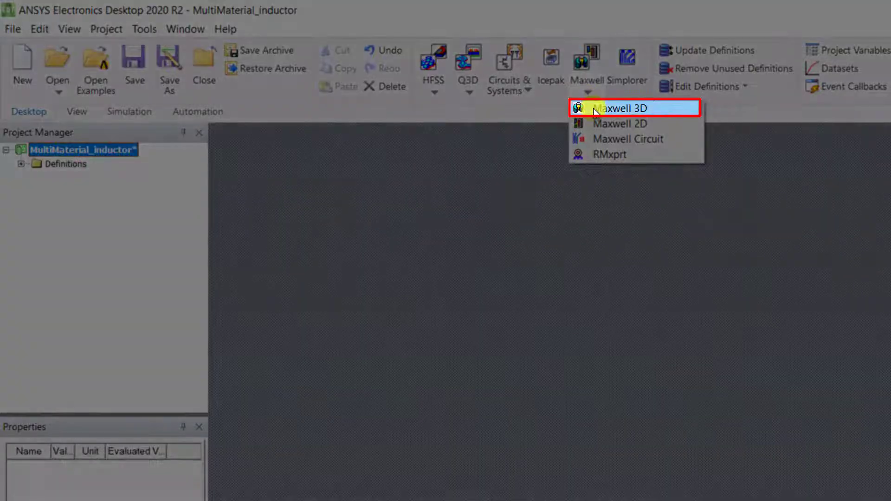
left_click(589, 108)
left_click(284, 29)
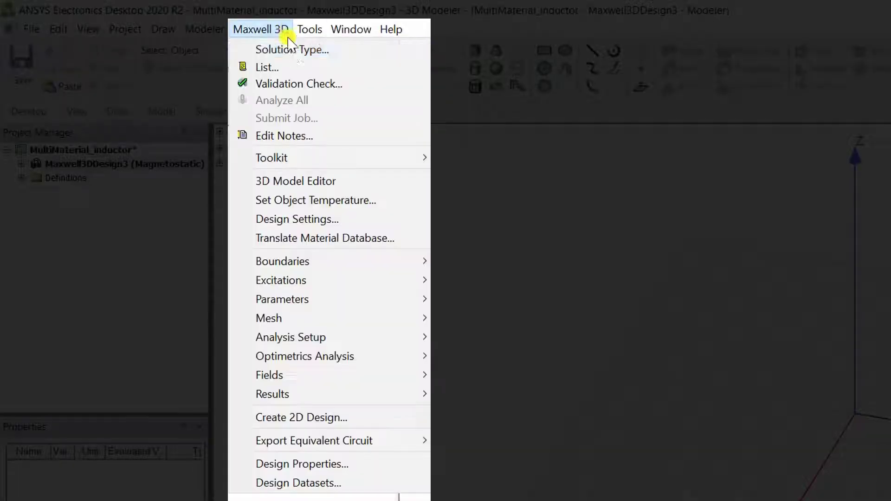
left_click(274, 48)
left_click(547, 463)
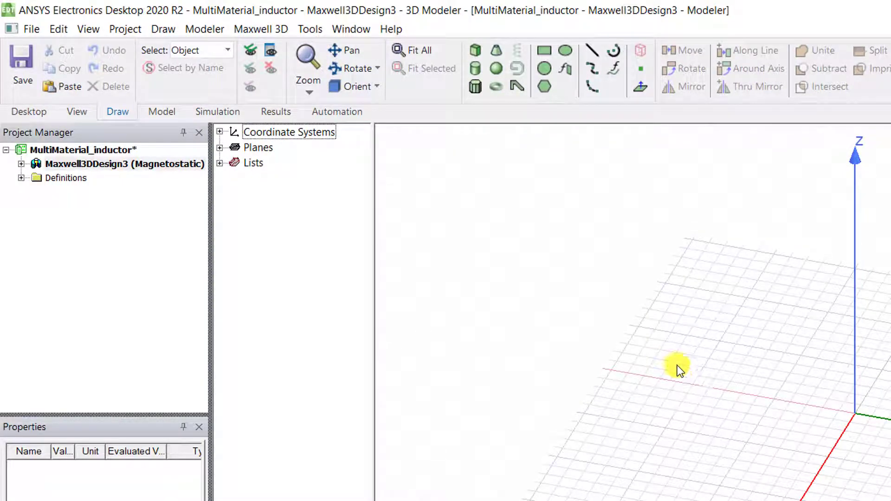
Sketch a cylinder centred at the origin along the Z axis, about 0.57 mm in radius and 0.3 mm high.
left_click(477, 69)
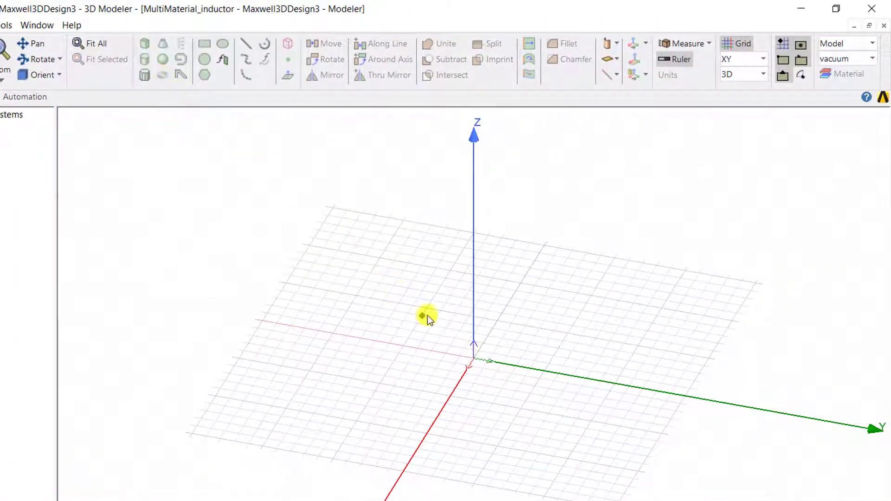
left_click(473, 361)
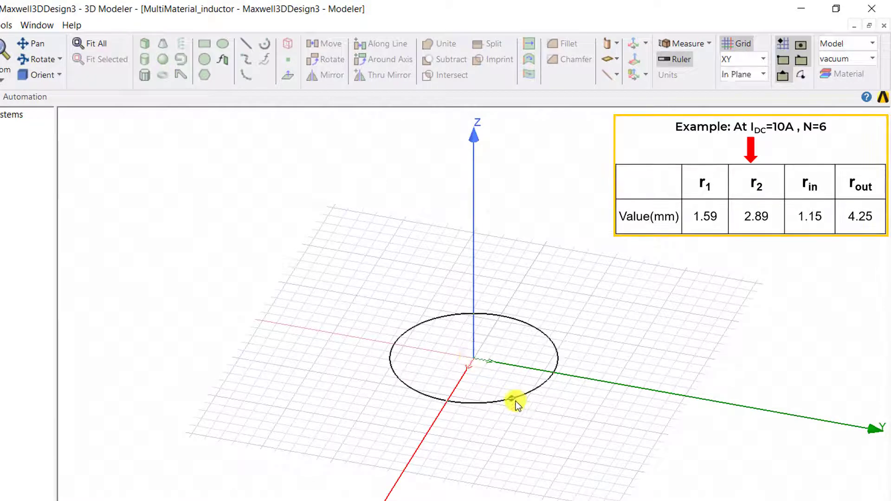
left_click(512, 399)
left_click(513, 360)
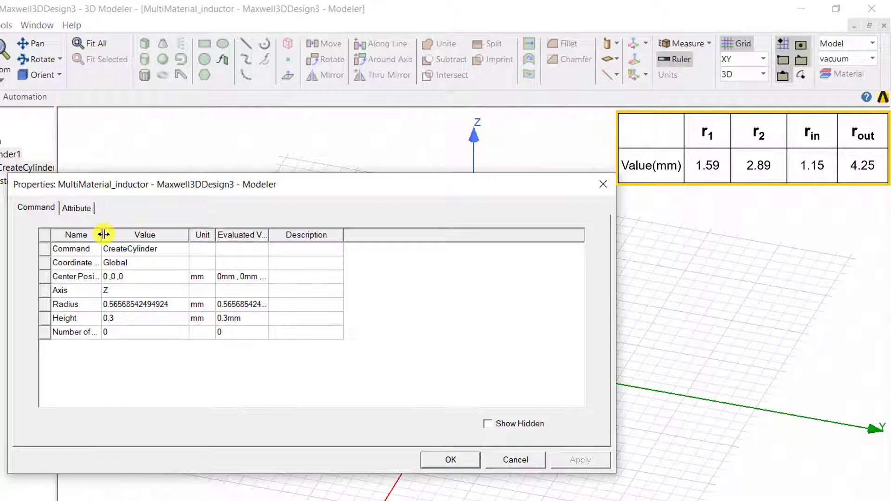
Set the new cylinder's radius to 1.15 mm and its height to 2 mm, keeping its centre at 0,0,0.
left_click_drag(103, 234, 123, 235)
left_click(167, 277)
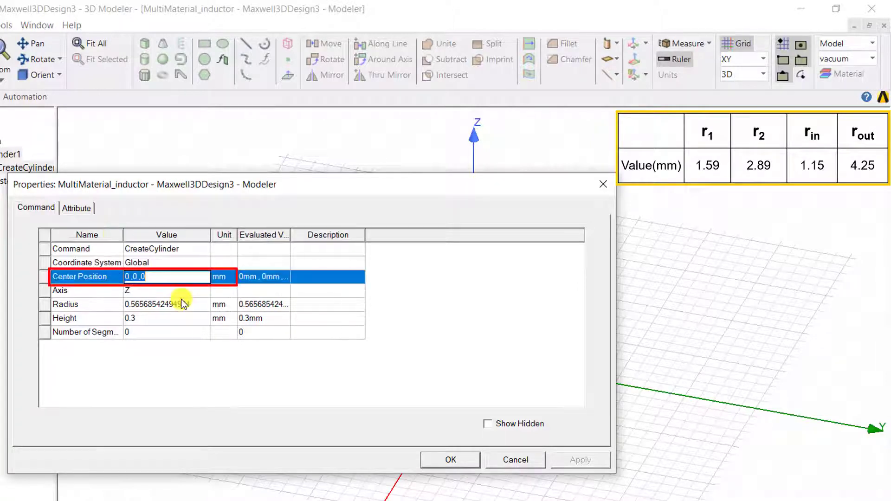
left_click(189, 304)
type("1.15")
key("Tab")
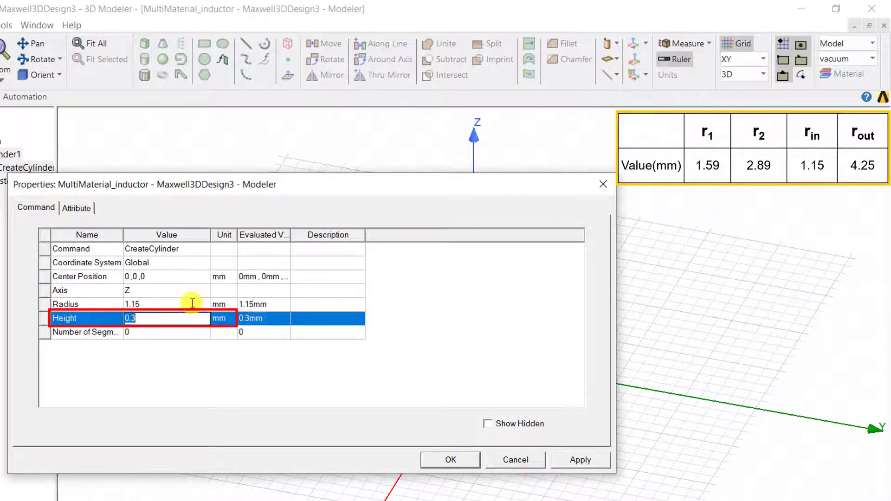
type("2")
left_click(308, 377)
left_click(458, 461)
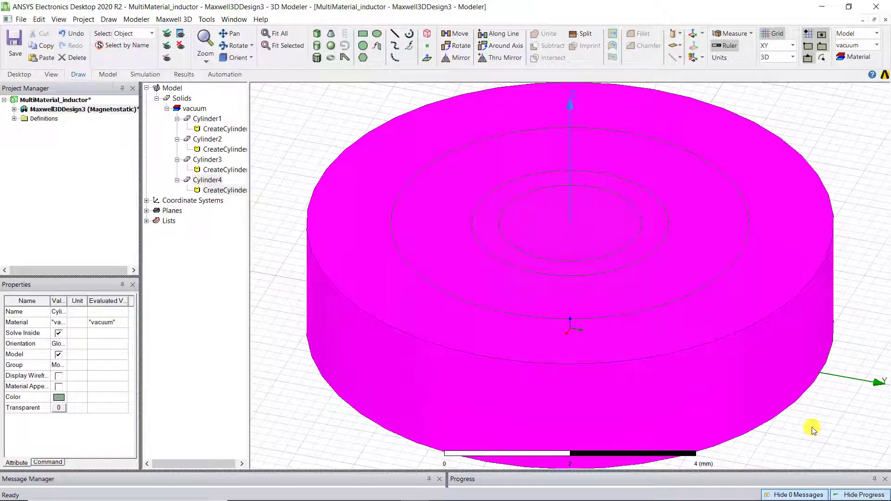
Review the creation parameters of the outermost cylinder, Cylinder4.
left_click(812, 429)
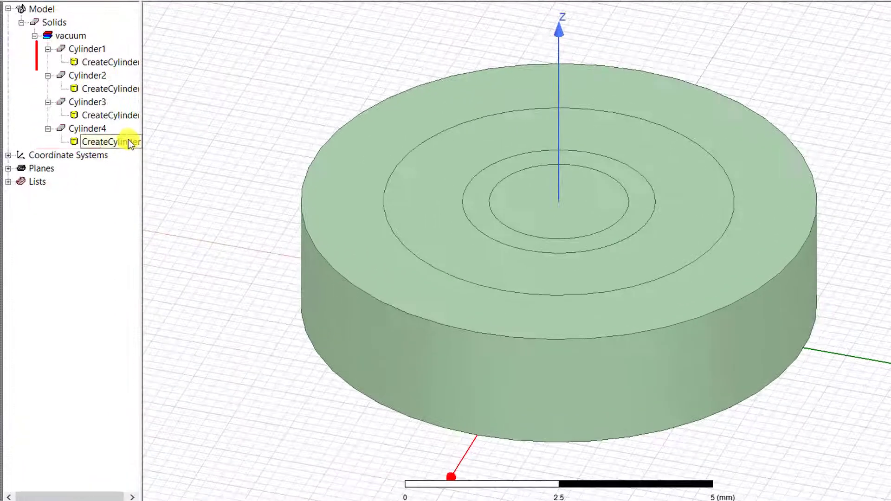
double_click(129, 142)
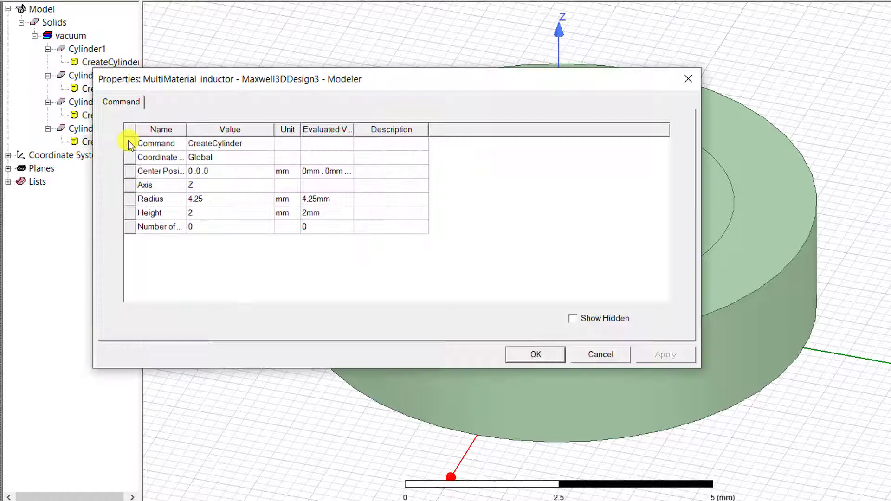
left_click(535, 355)
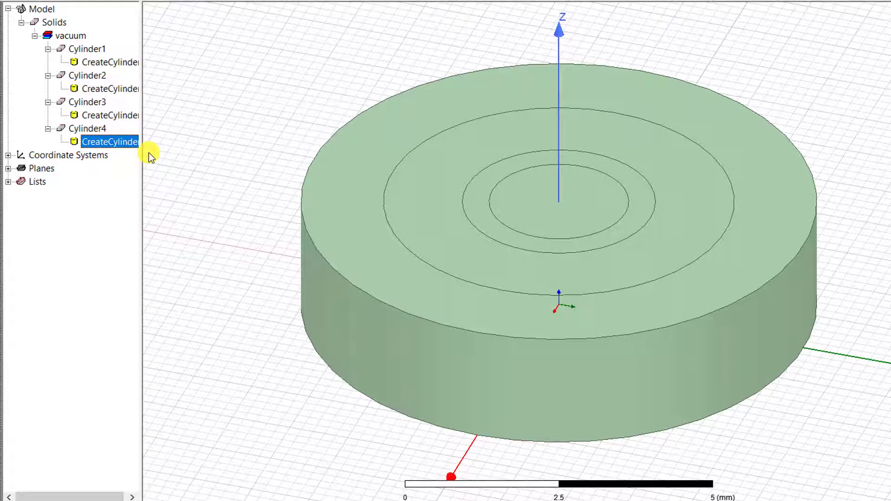
Subtract Cylinder3 from Cylinder4, cloning the tool object before the operation.
left_click(102, 130)
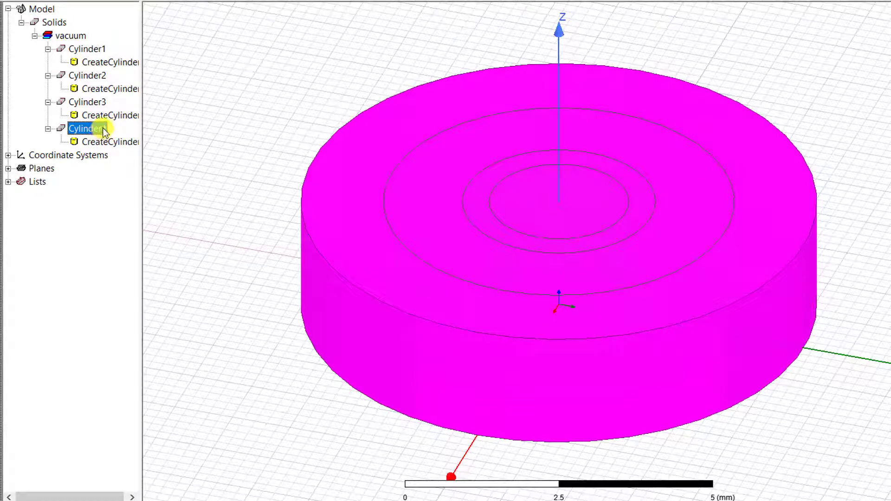
left_click(102, 103, "ctrl")
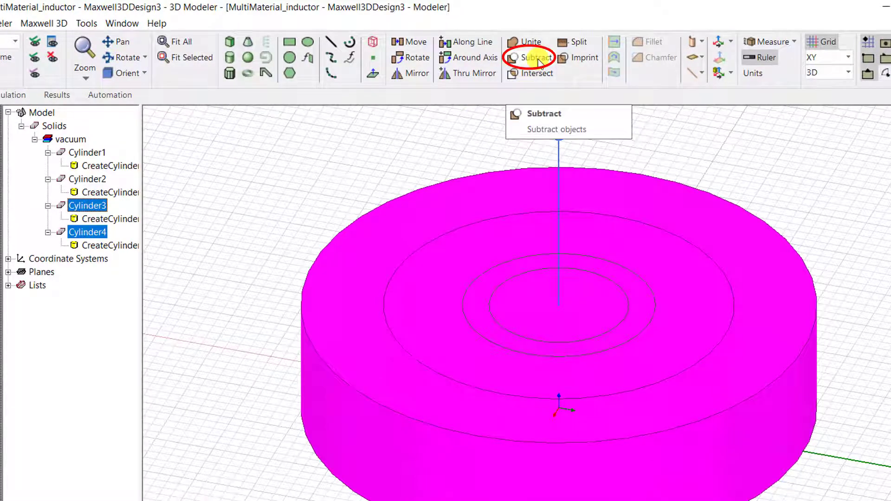
left_click(538, 60)
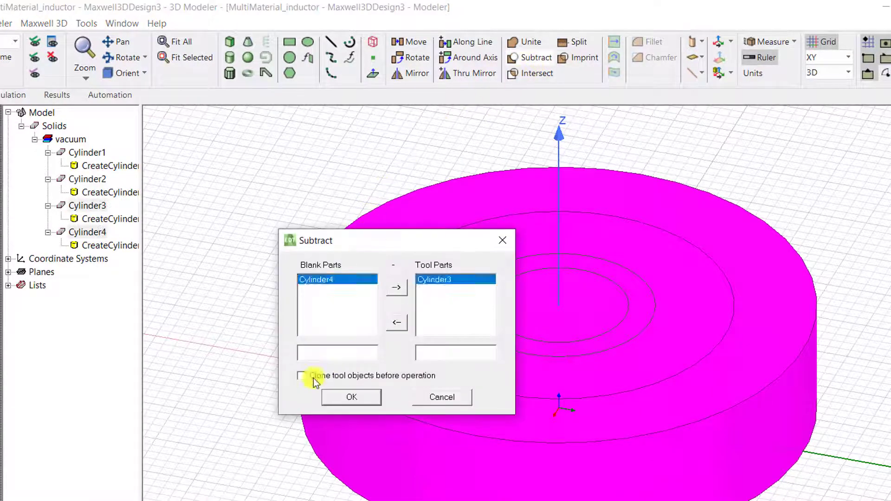
left_click(302, 377)
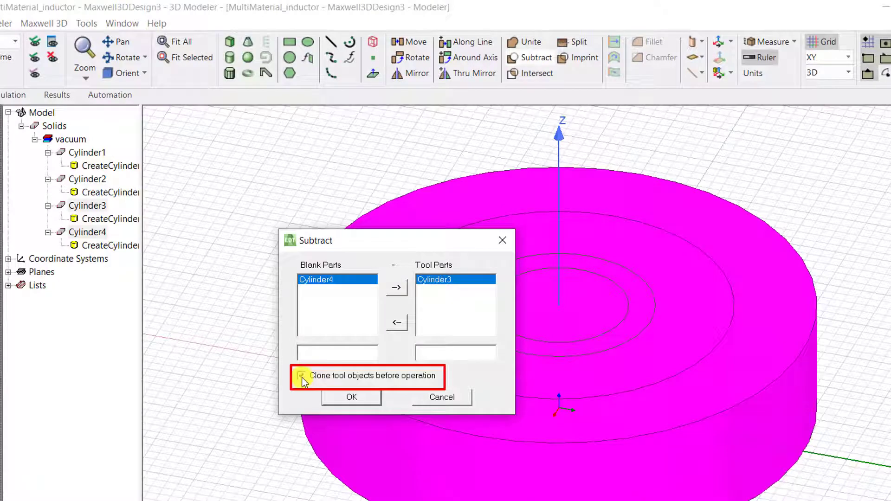
left_click(330, 397)
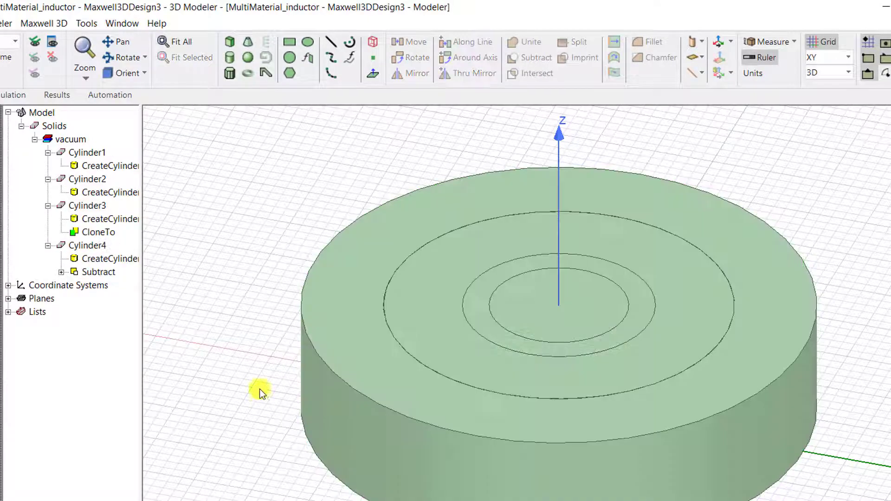
Subtract Cylinder2 from Cylinder3, cloning the tool object before the operation.
left_click(93, 206)
left_click(104, 178, "ctrl")
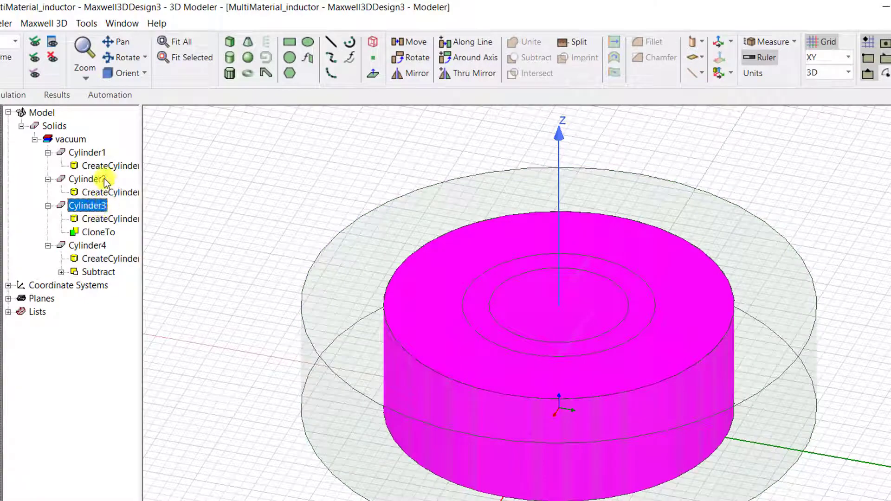
left_click(531, 57)
left_click(302, 375)
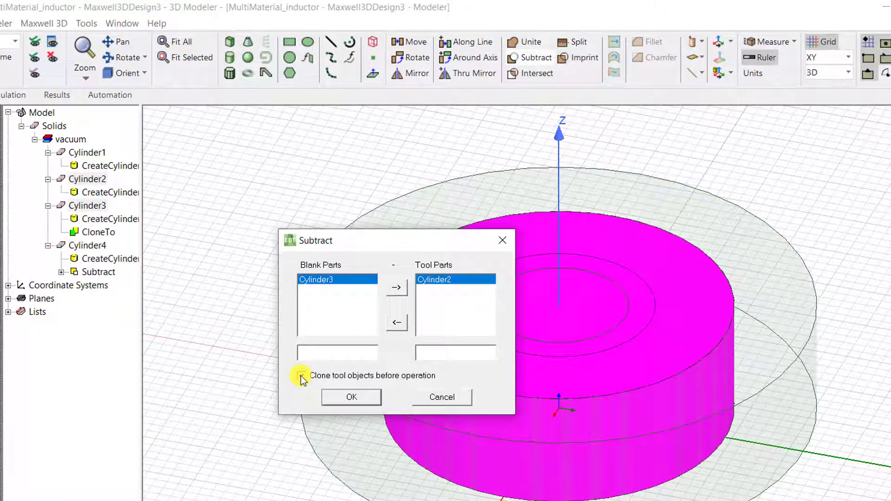
left_click(349, 398)
Subtract Cylinder1 from Cylinder2 without cloning the tool object to open the core's central hole.
left_click(93, 180)
left_click(100, 152, "ctrl")
left_click(531, 58)
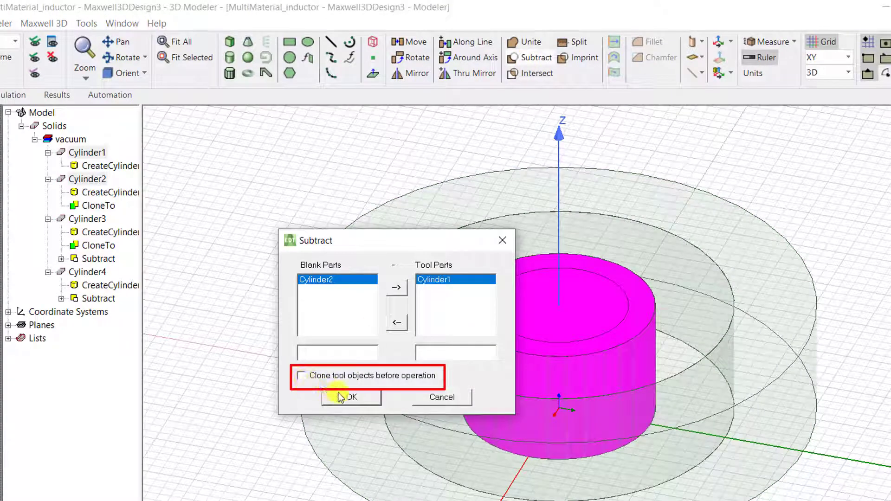
left_click(352, 398)
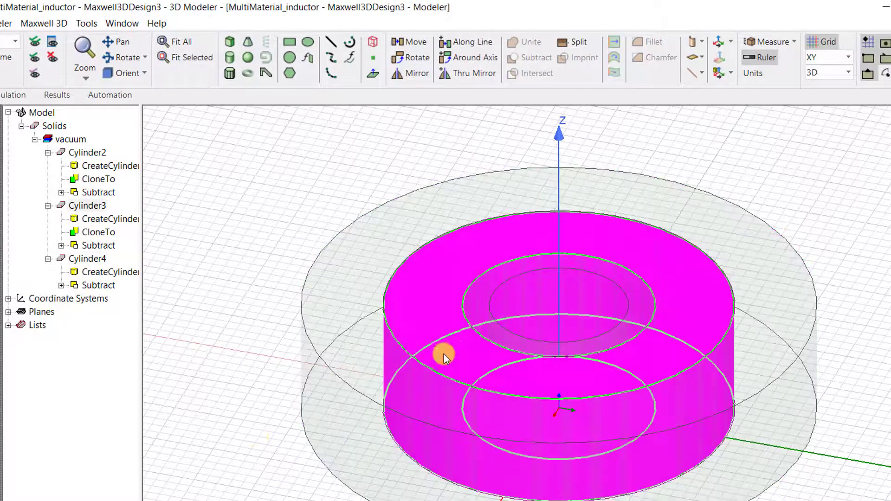
left_click(249, 372)
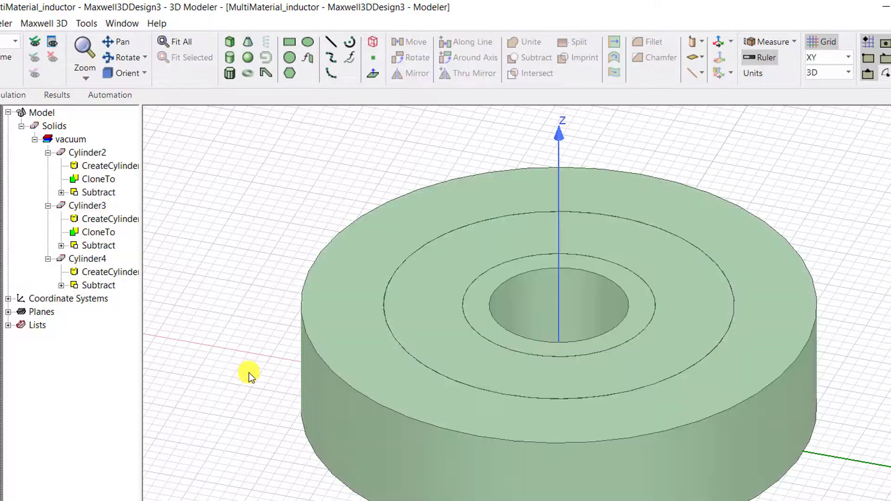
Create a 0.6 × 4.2 × 3.2 mm box at -0.3,0.7,-0.6 and a 0.6 × 3.6 × 2.6 mm box at -0.3,1,-0.3.
left_click(319, 40)
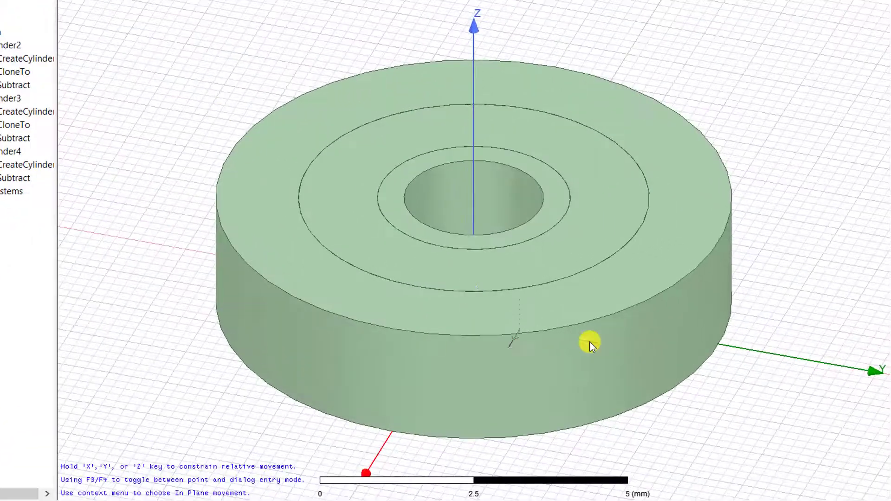
left_click(589, 342)
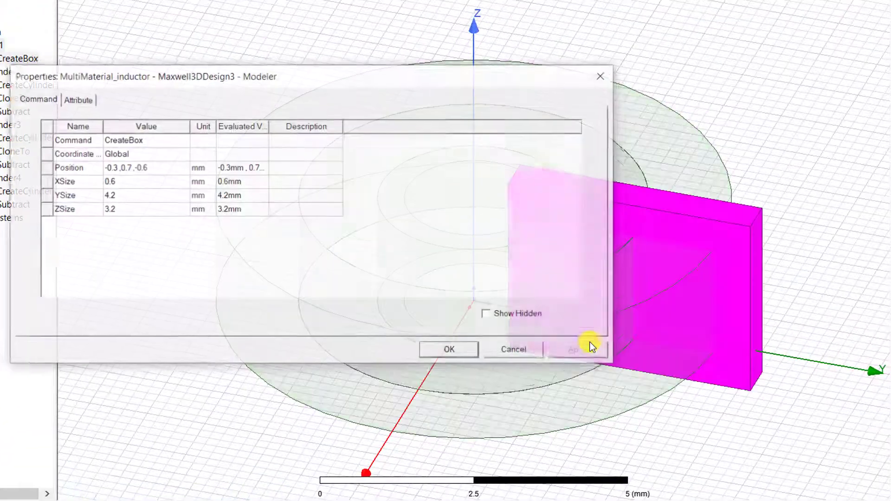
left_click(429, 348)
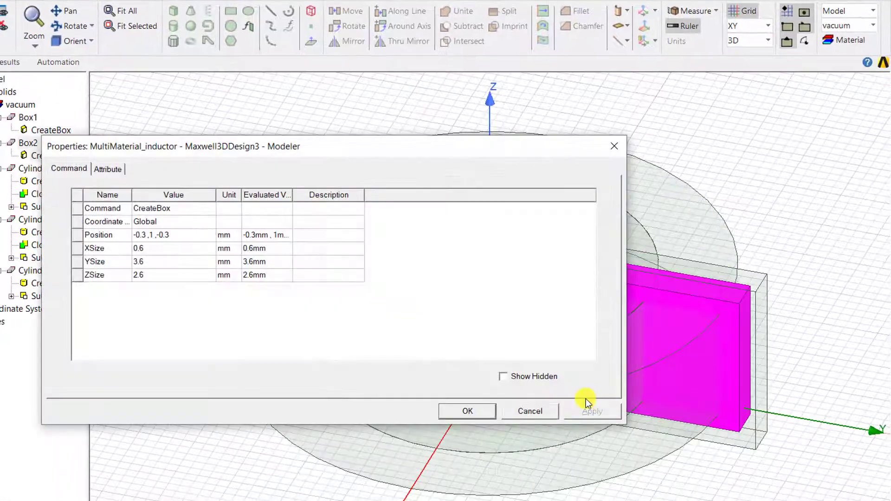
left_click(467, 411)
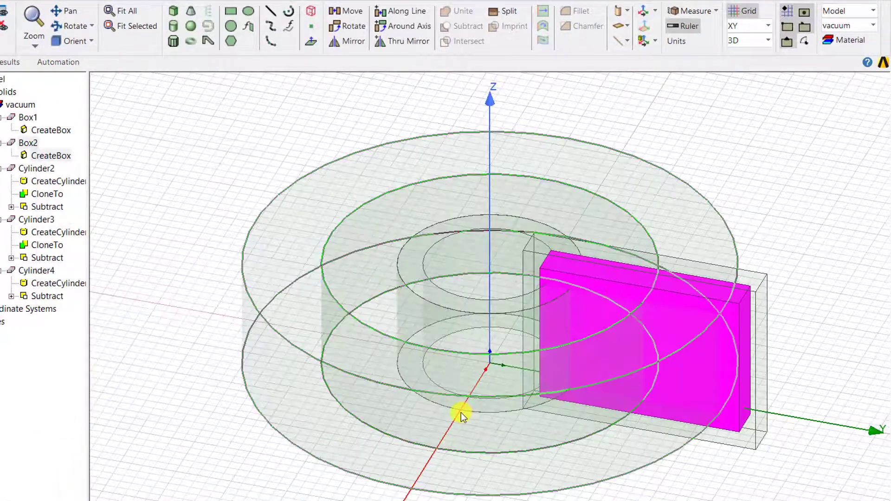
Subtract Box2 from Box1 without cloning the tool object to form a rectangular winding turn around the core.
left_click(28, 117)
left_click(29, 143, "ctrl")
left_click(464, 26)
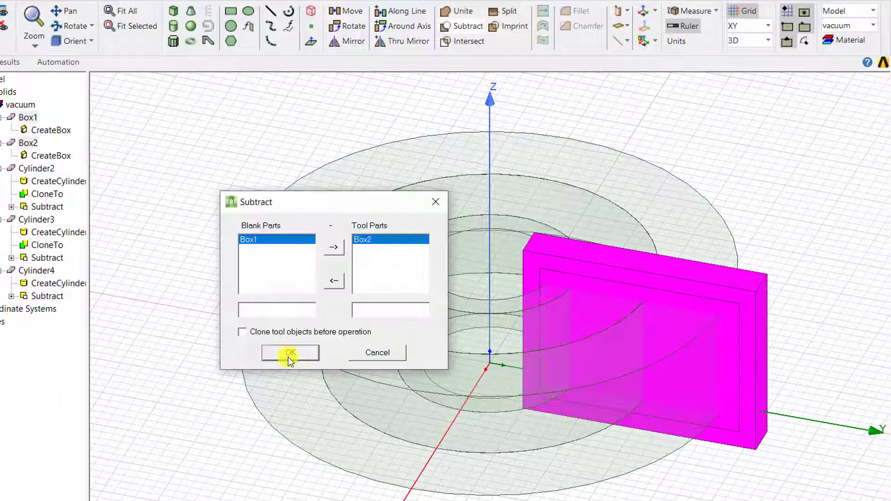
left_click(288, 354)
left_click(179, 414)
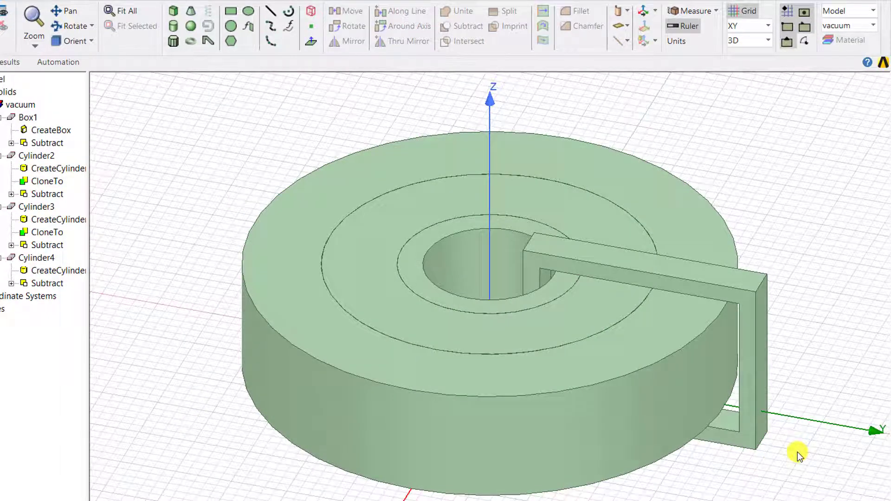
Duplicate the rectangular winding turn around the Z axis at a 60 deg angle with a total number of 6.
left_click(760, 432)
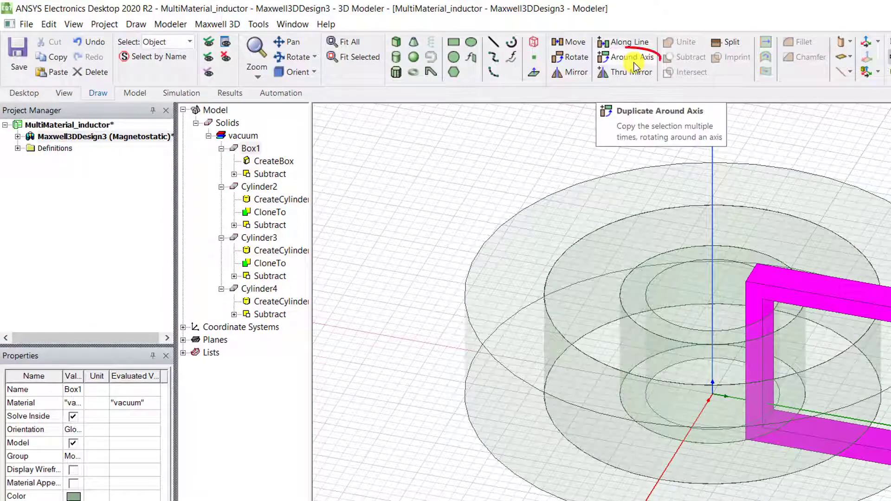
left_click(634, 63)
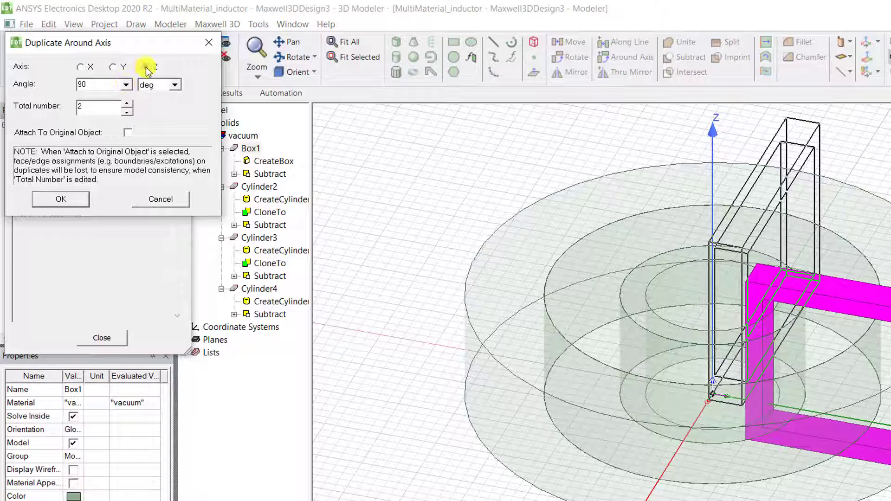
double_click(113, 84)
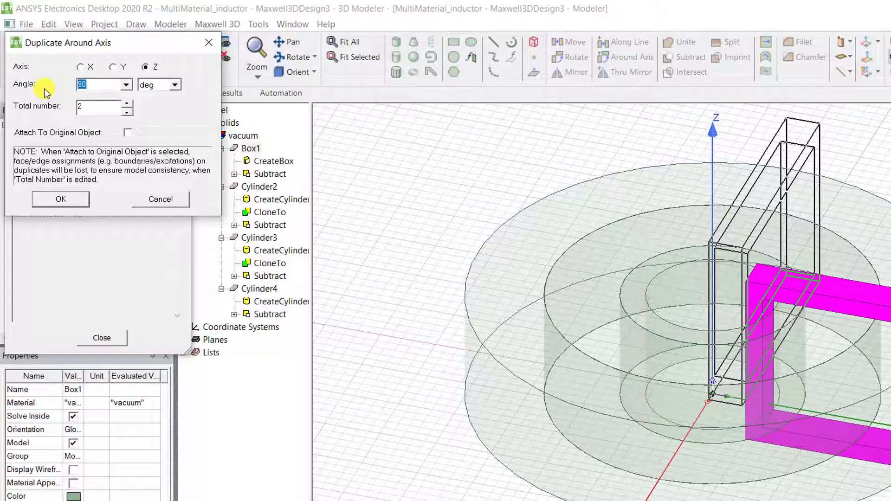
type("60")
double_click(93, 106)
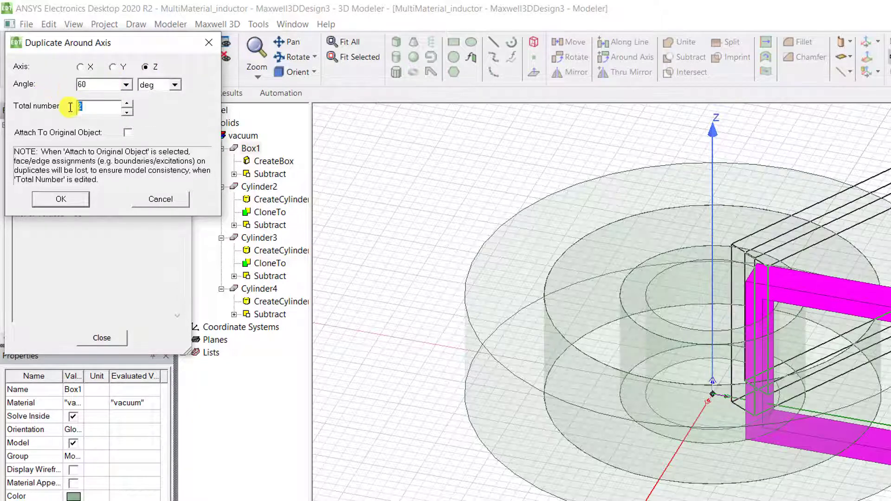
type("6")
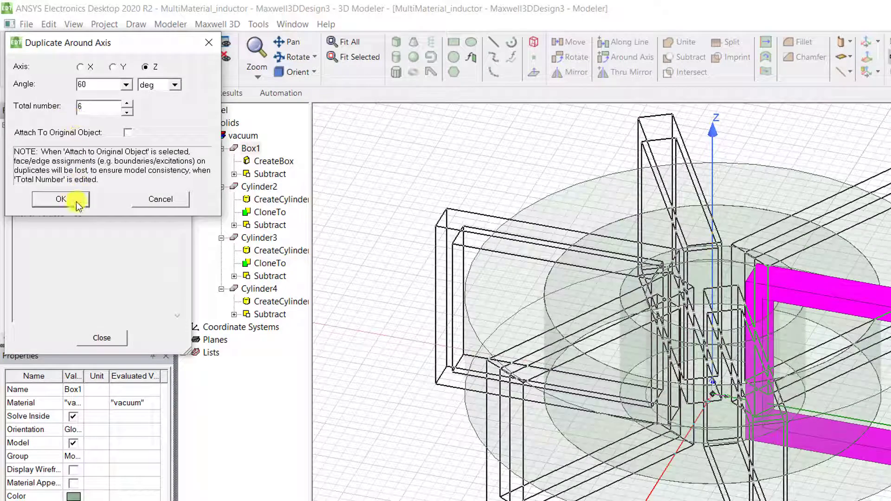
left_click(76, 202)
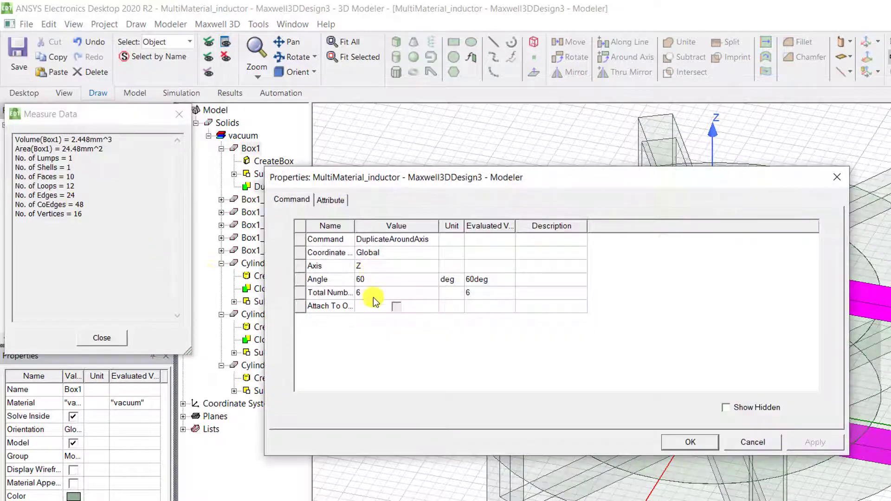
Select all six rectangular winding turns and create their cross-section sheets on the XY plane.
left_click(674, 443)
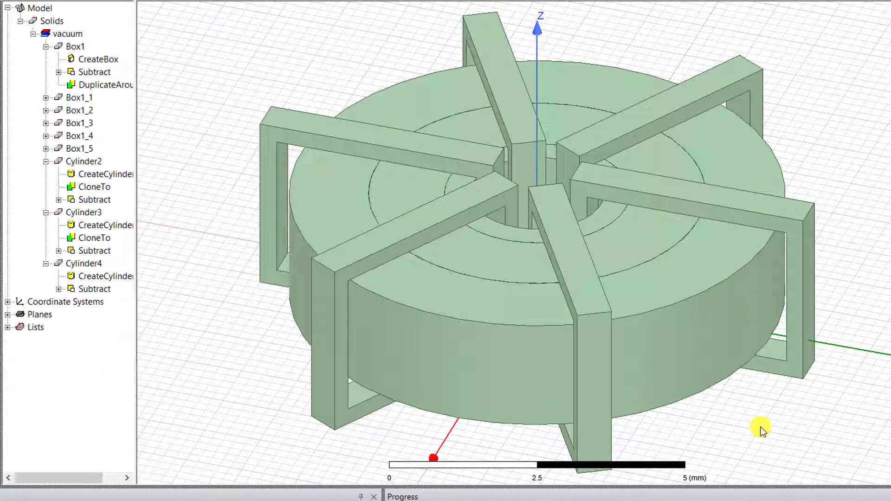
left_click(789, 371)
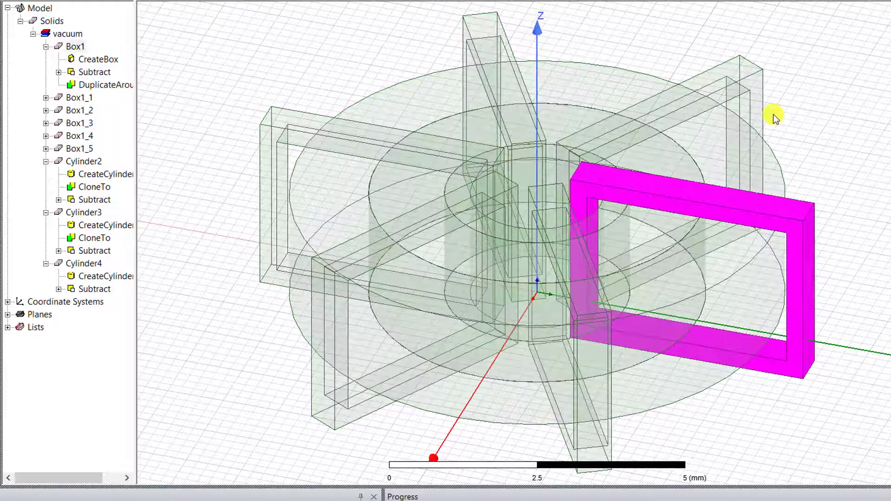
left_click(752, 116, "ctrl")
left_click(483, 37, "ctrl")
left_click(274, 186, "ctrl")
left_click(325, 325, "ctrl")
left_click(591, 446, "ctrl")
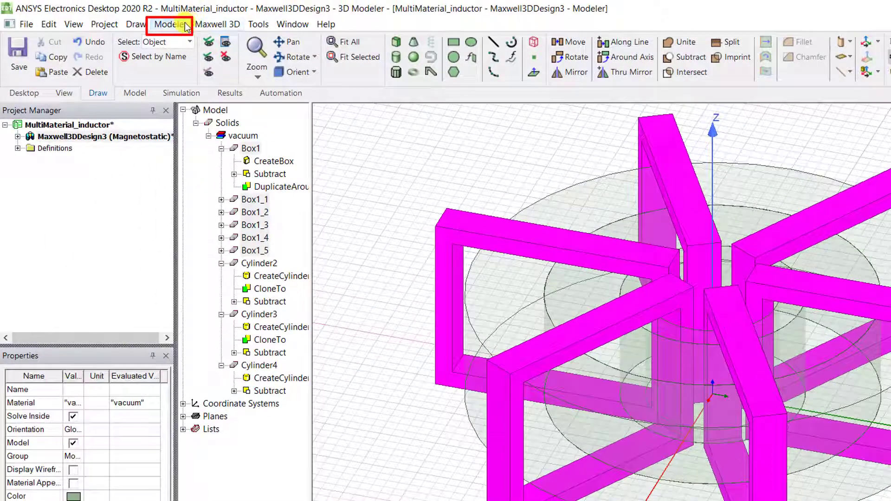
left_click(186, 27)
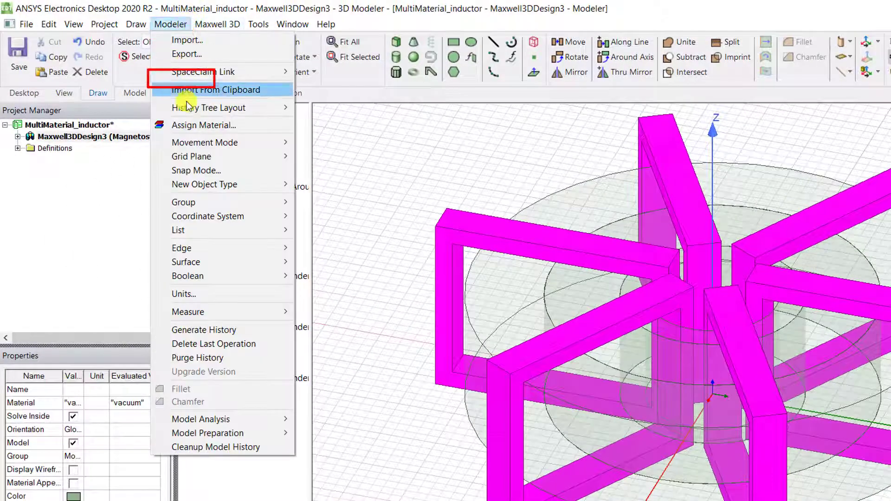
mouse_move(273, 265)
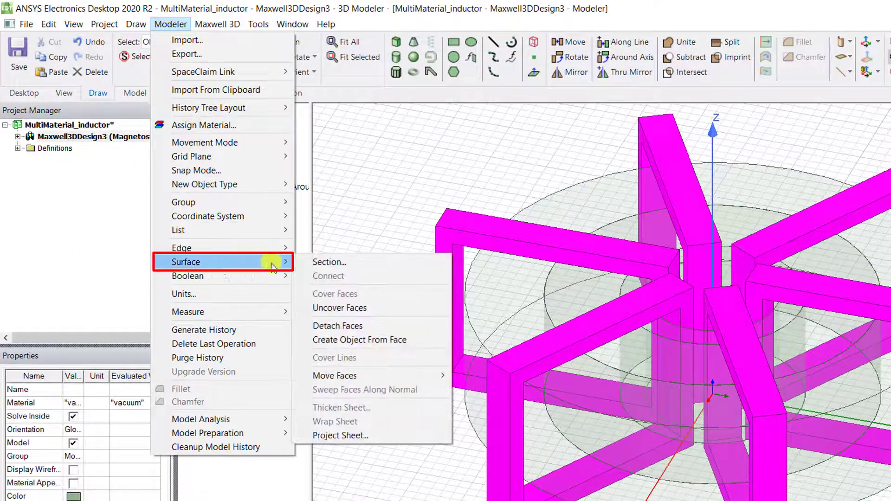
left_click(333, 265)
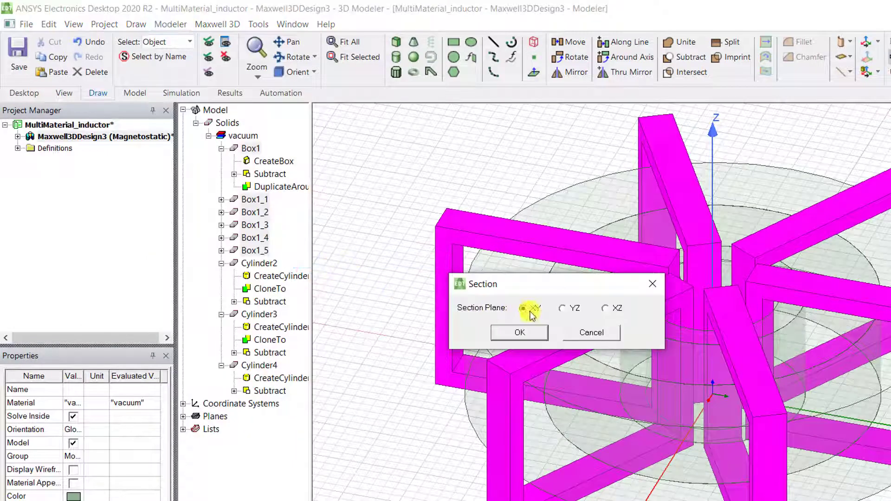
left_click(519, 333)
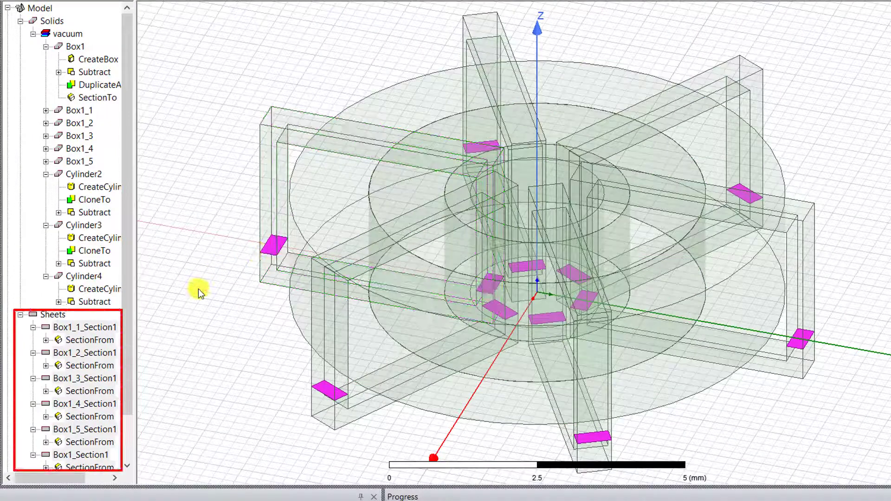
Separate the bodies of the six winding section sheets so each cross-section becomes its own sheet.
left_click(199, 289)
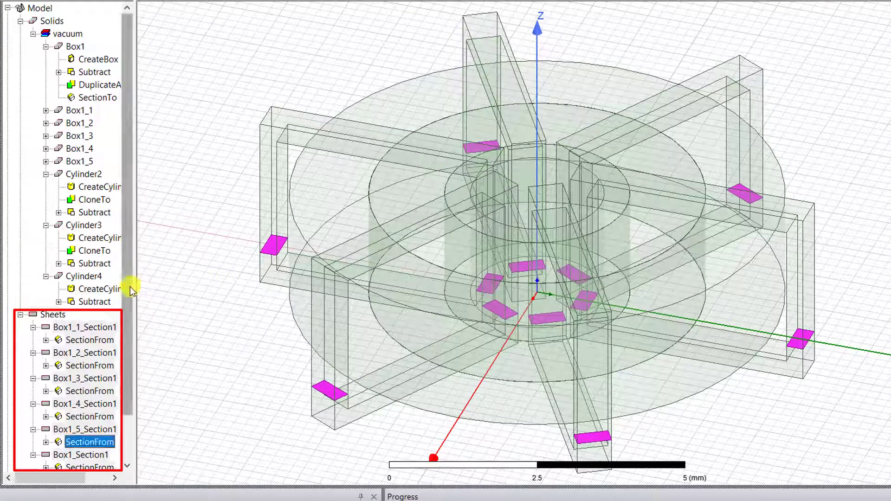
left_click_drag(133, 290, 133, 327)
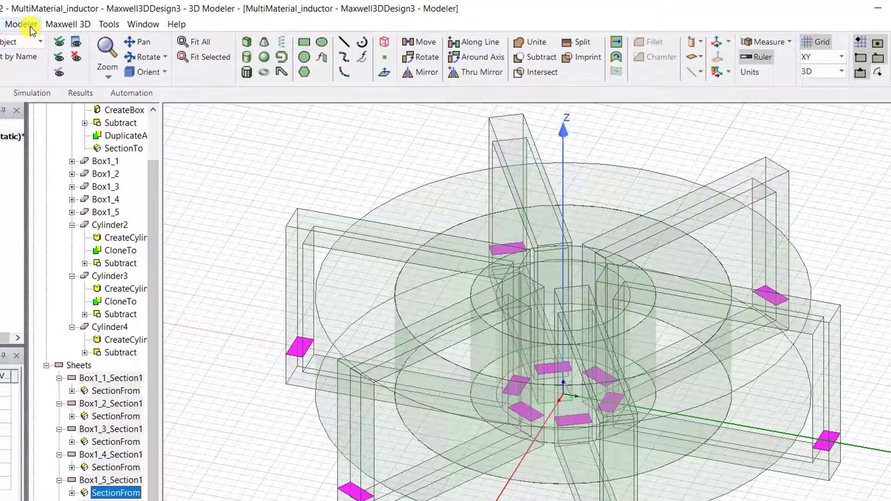
left_click(21, 25)
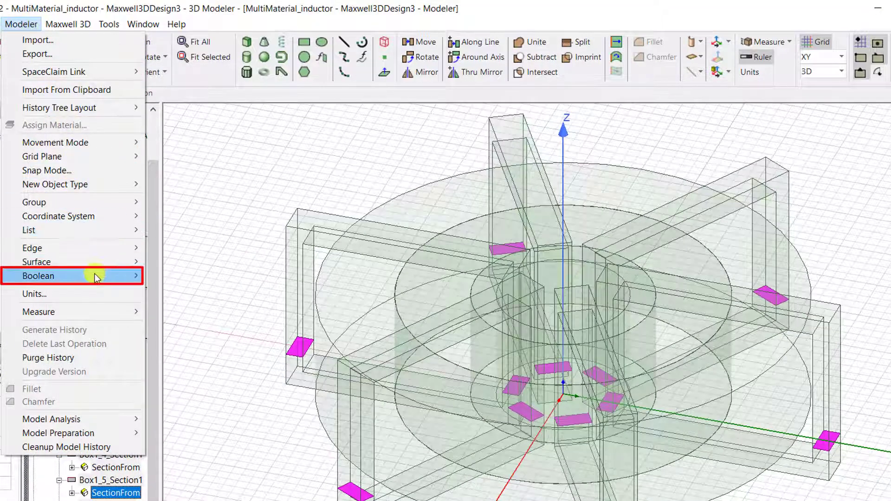
mouse_move(96, 276)
left_click(215, 327)
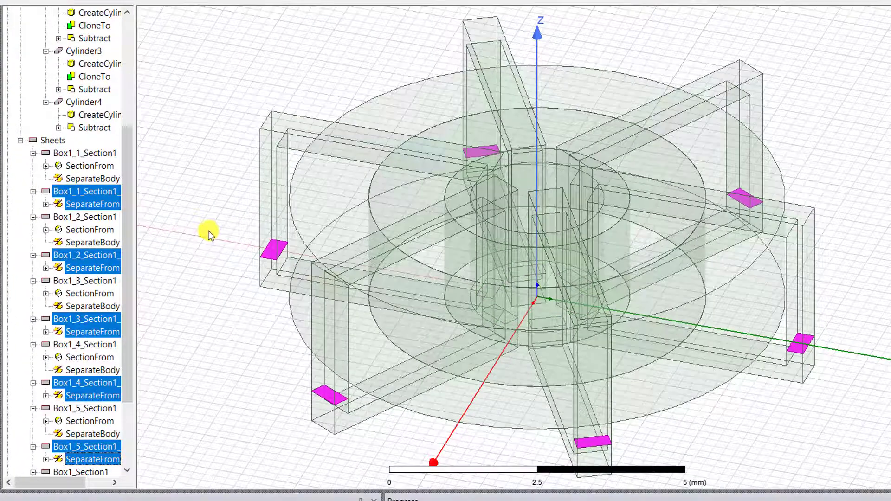
Delete the six inner-leg section sheets, Box1_Section1 and Box1_1_Section1 through Box1_5_Section1, keeping the separated outer-leg sheets.
scroll(208, 230, "down", 1)
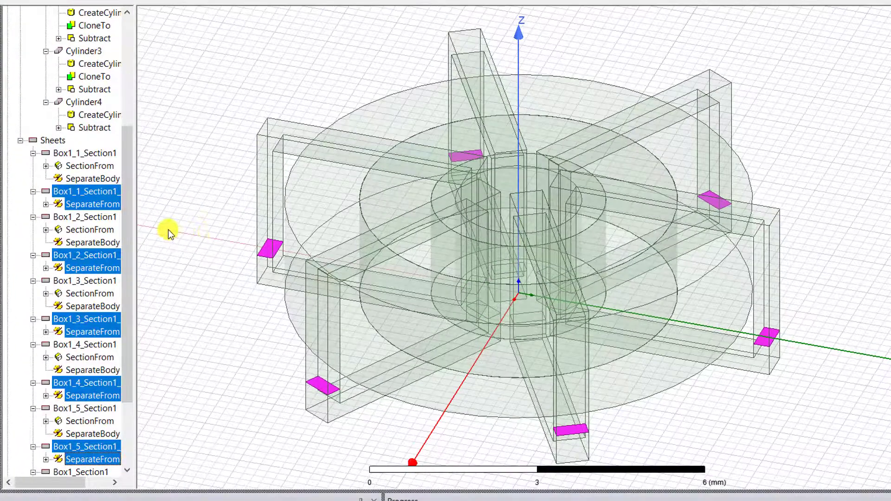
scroll(93, 121, "down", 1)
left_click(93, 114)
left_click(93, 178, "ctrl")
left_click(80, 242, "ctrl")
left_click(83, 306, "ctrl")
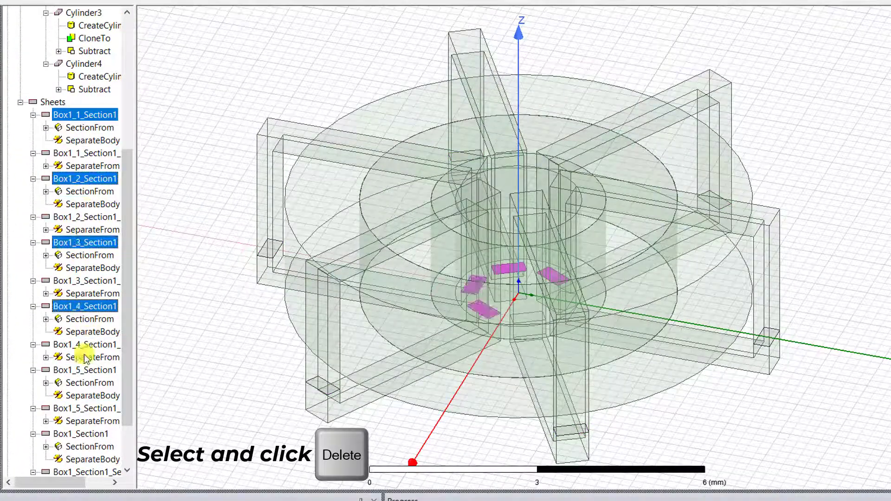
left_click(85, 370, "ctrl")
left_click(87, 433, "ctrl")
key("Delete")
Highlight the six remaining section sheets together to check their positions on the winding's outer legs, and clear the selection.
left_click(86, 293)
left_click(86, 319, "ctrl")
left_click(88, 345, "ctrl")
left_click(95, 370, "ctrl")
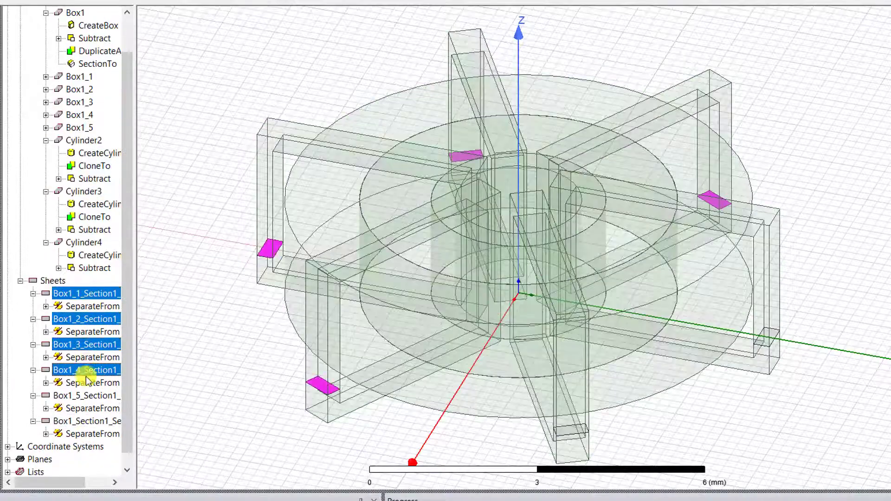
left_click(105, 396, "ctrl")
left_click(114, 420, "ctrl")
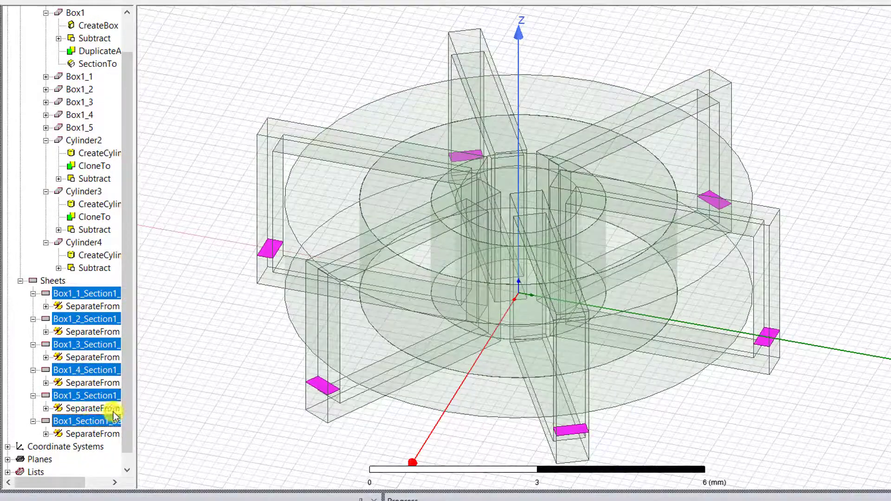
left_click(149, 412)
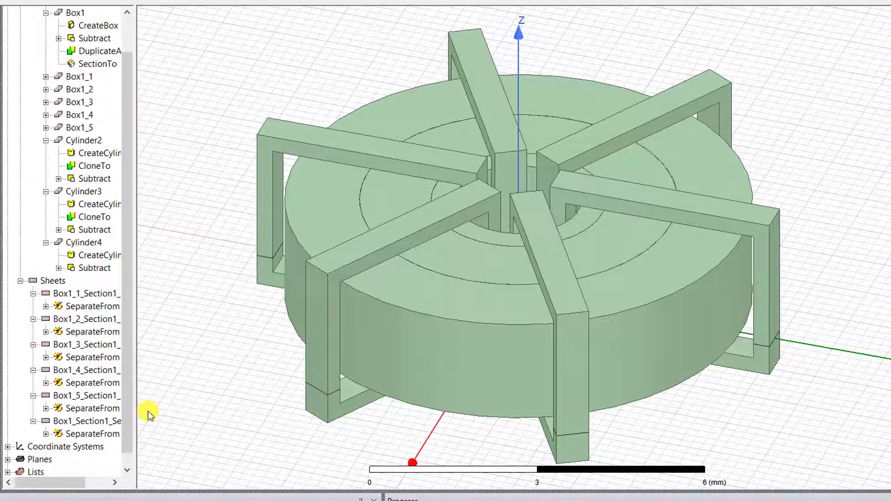
Rename the outermost core ring as ring1.
left_click(296, 231)
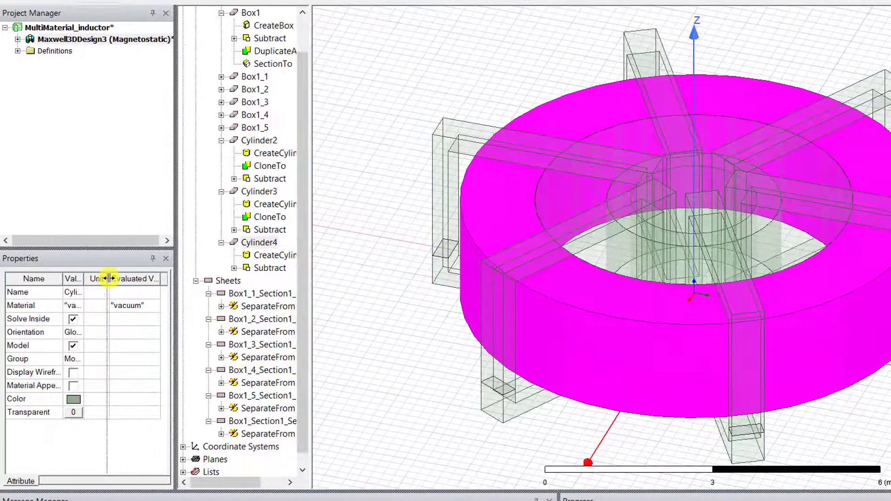
double_click(105, 292)
type("ring")
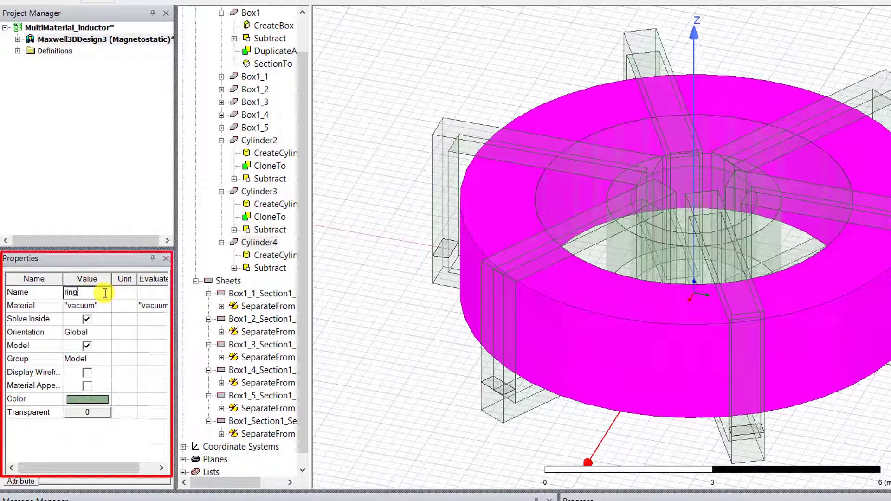
type("1")
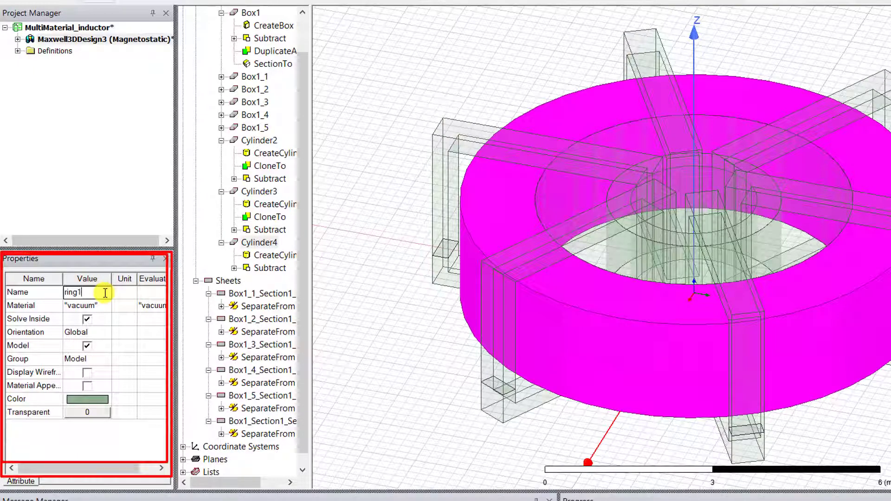
key("Return")
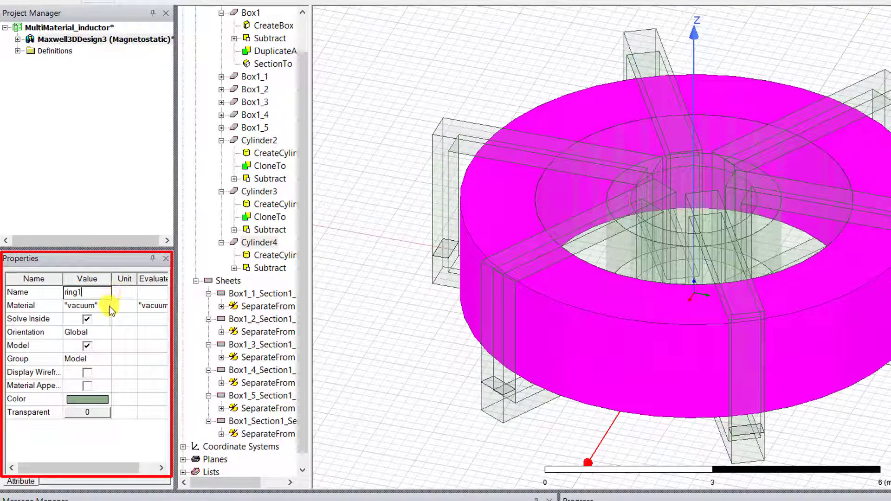
Clone the library material ferrite for ring1 and name the copy material1.
left_click(110, 307)
left_click(107, 318)
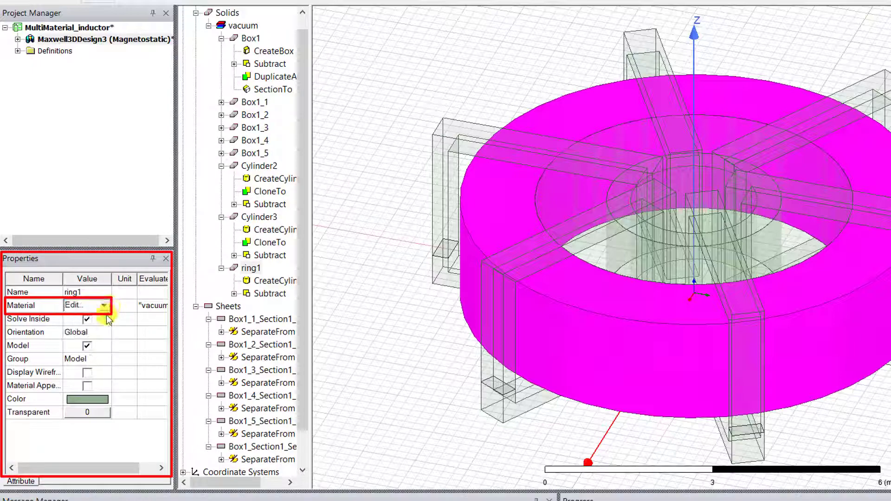
type("ferrite")
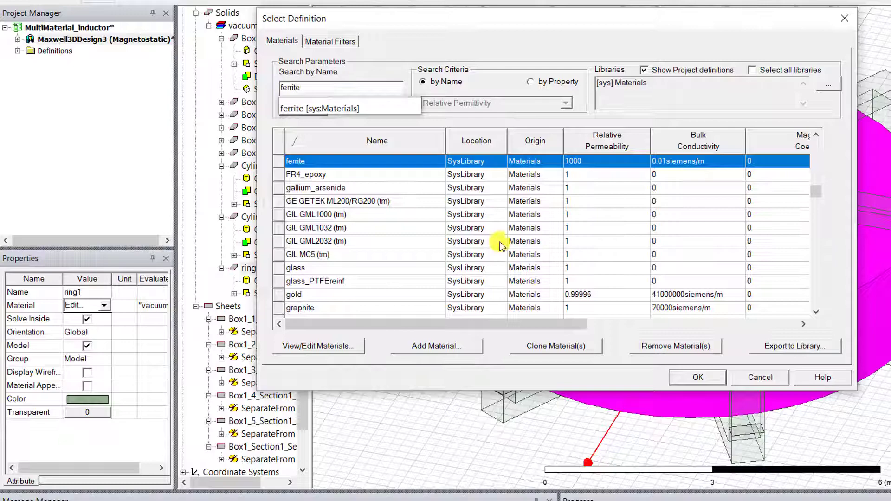
left_click(566, 352)
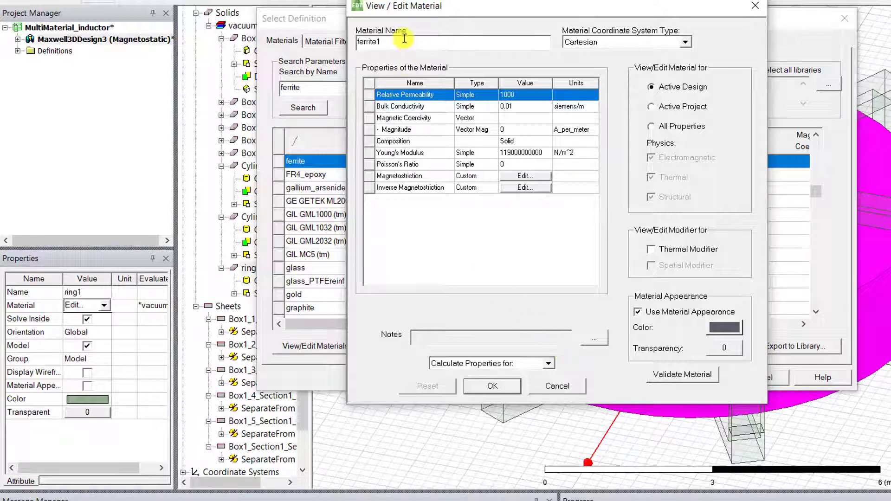
left_click_drag(403, 39, 349, 46)
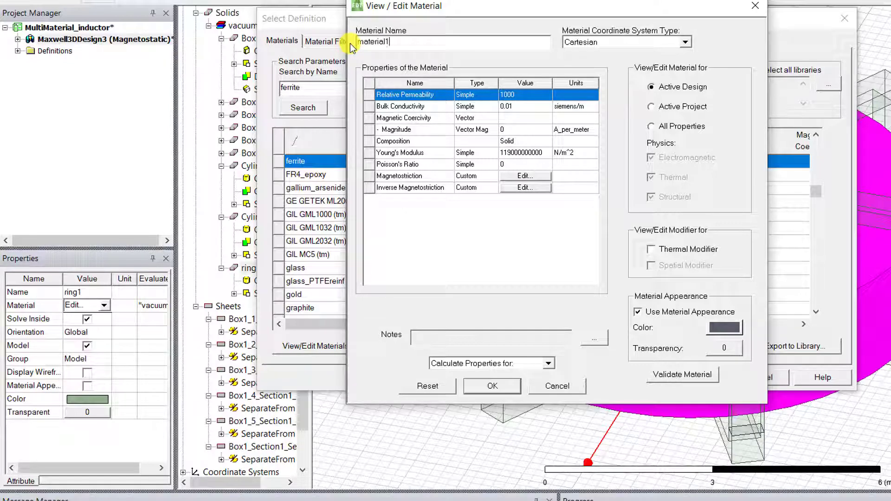
Make material1's relative permeability Nonlinear with the B-H curve imported from Material1.tab, and assign the material to ring1.
left_click(488, 98)
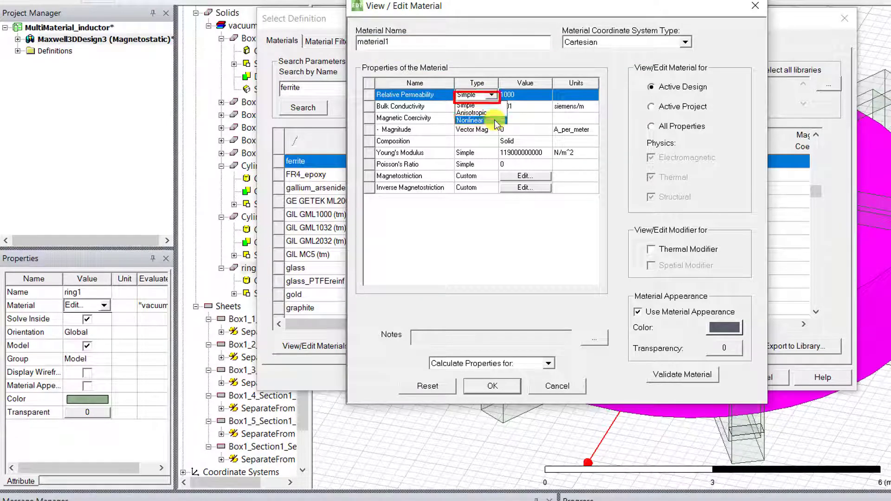
left_click(494, 120)
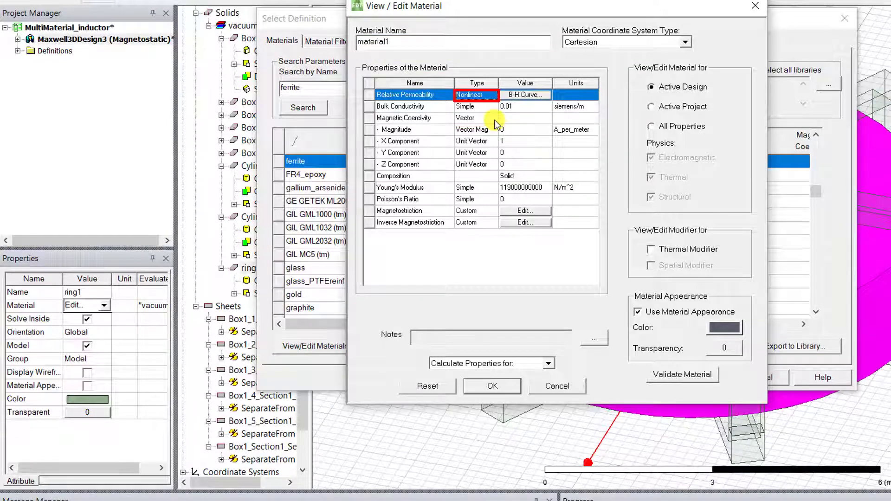
left_click(535, 95)
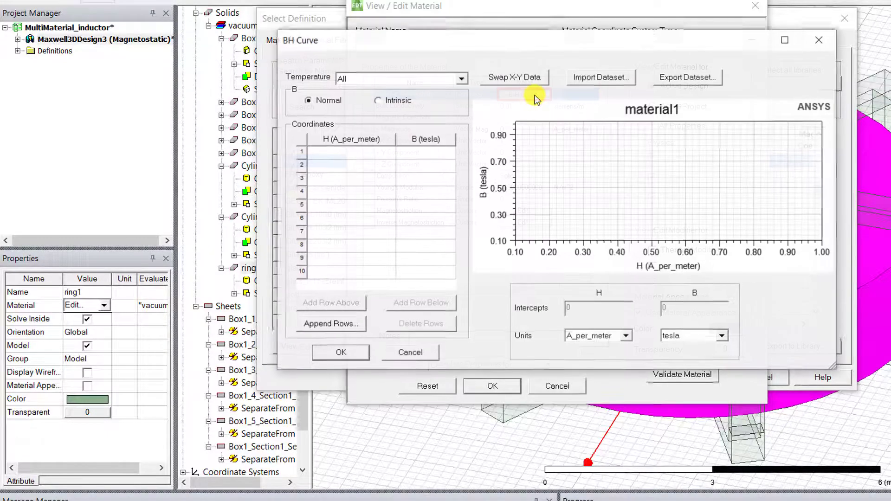
left_click(603, 79)
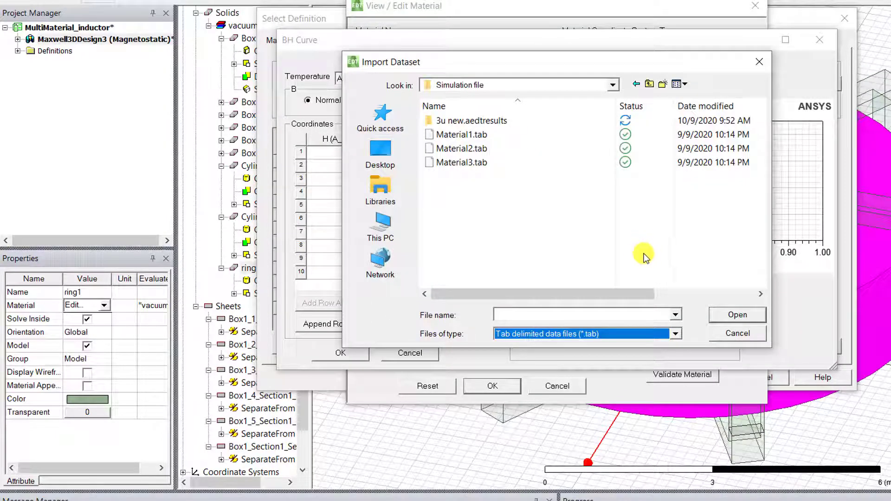
left_click(513, 135)
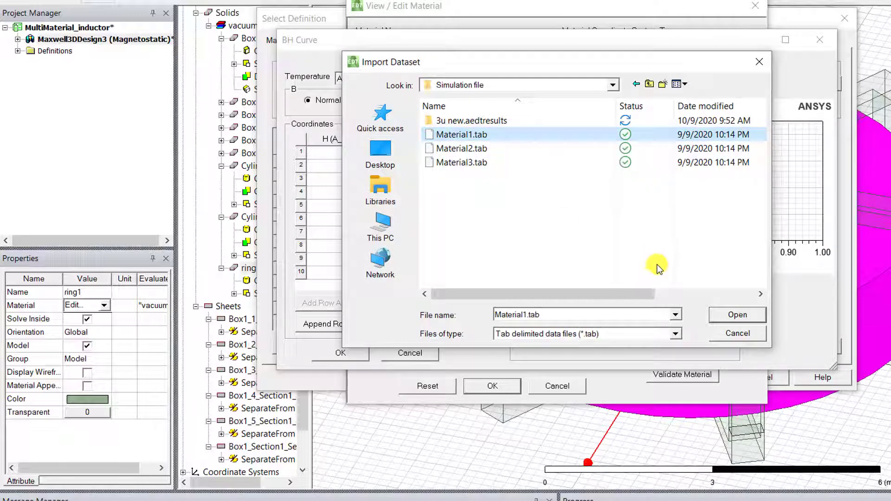
left_click(676, 334)
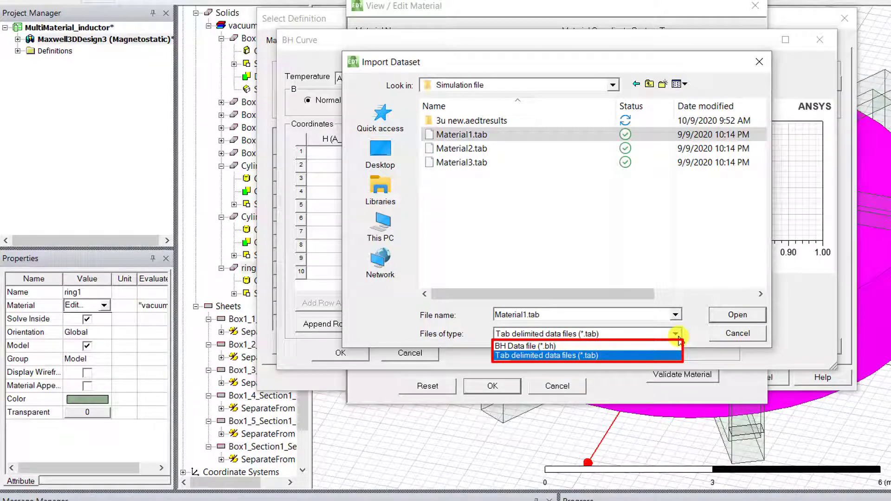
left_click(731, 314)
left_click(731, 315)
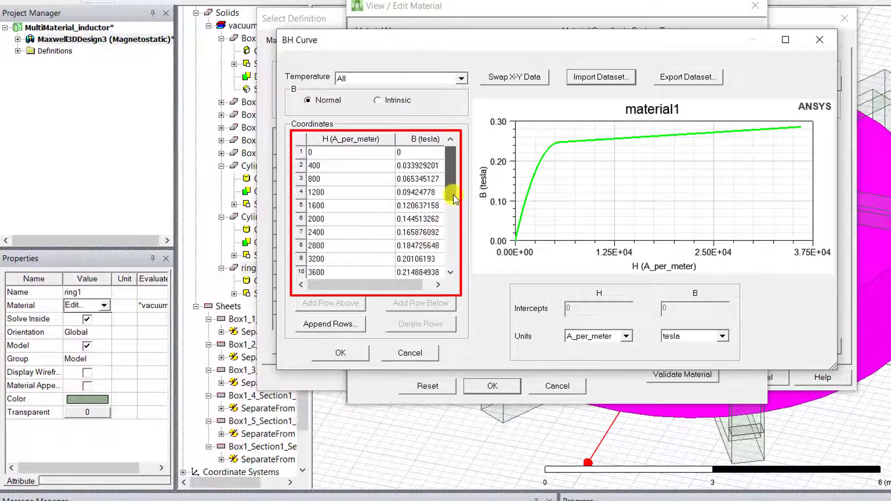
mouse_move(455, 198)
left_mouse_down()
mouse_move(449, 248)
mouse_move(449, 195)
mouse_move(450, 202)
left_mouse_up()
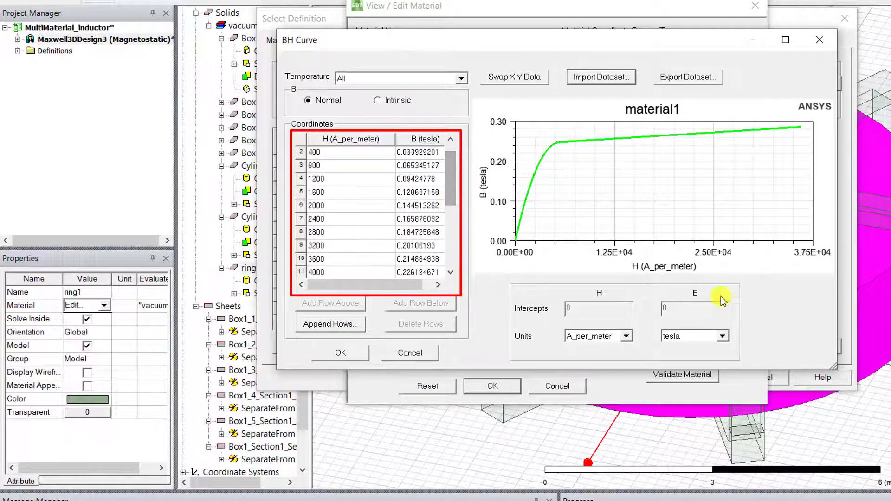
left_click(341, 353)
left_click(492, 386)
Set the colour of ring1 to black.
left_click(103, 400)
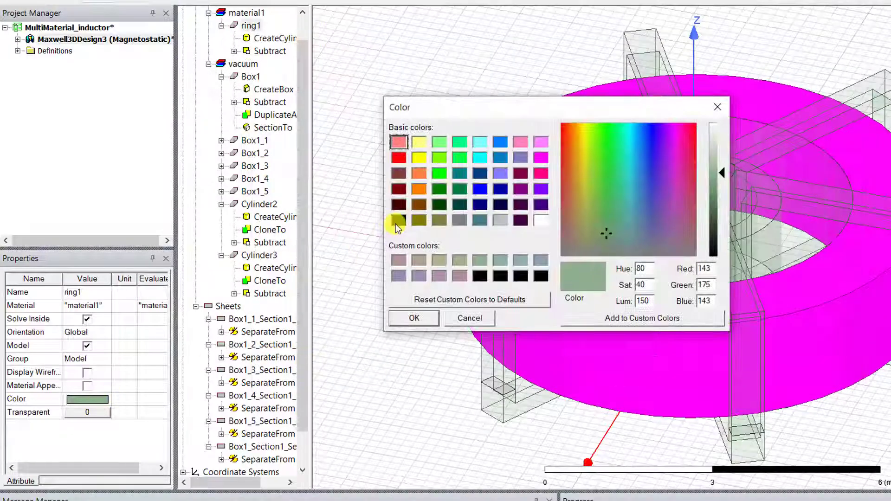
left_click(398, 220)
left_click(406, 318)
left_click(348, 380)
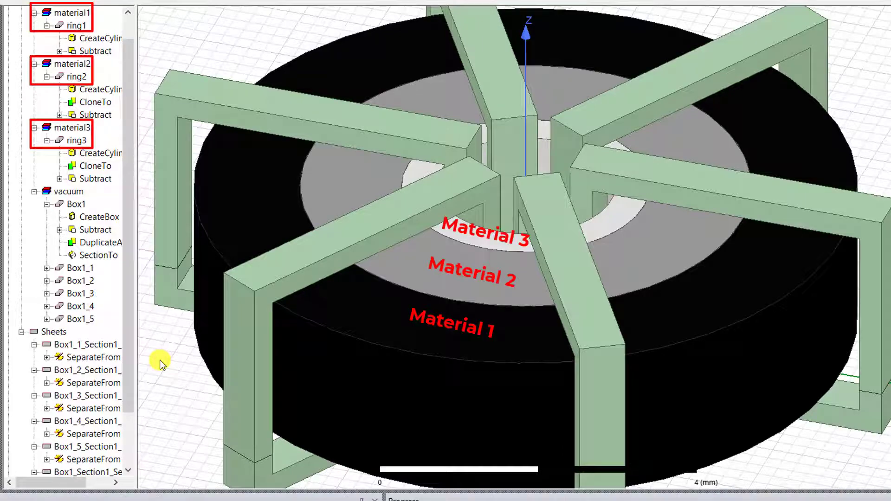
Select all six winding turns around the core and rename them as Coil.
scroll(159, 360, "down", 3)
left_click(714, 117)
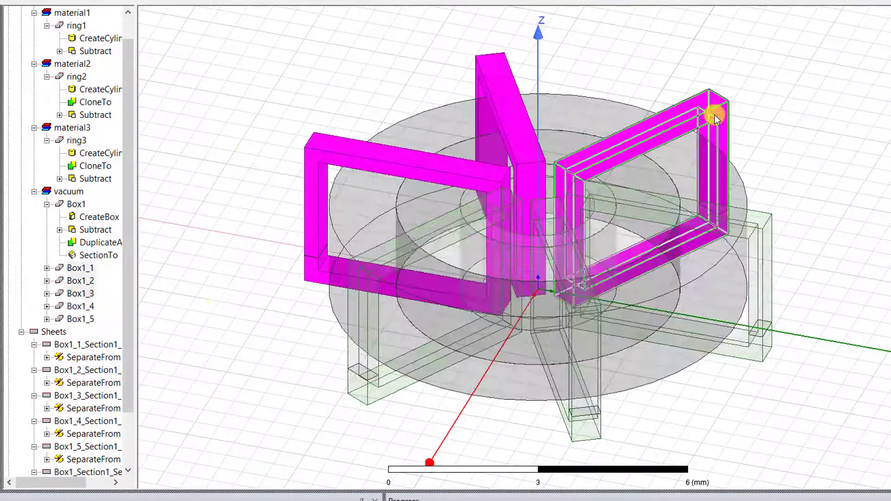
left_click(587, 424, "ctrl")
left_click(87, 292)
type("Coil")
key("Return")
Assign copper to the six coil turns and set their colour to orange.
left_click(104, 305)
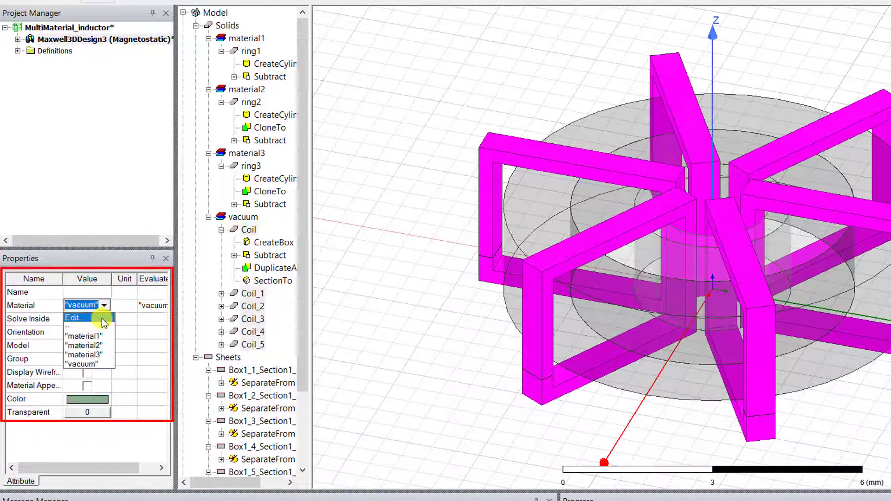
left_click(79, 317)
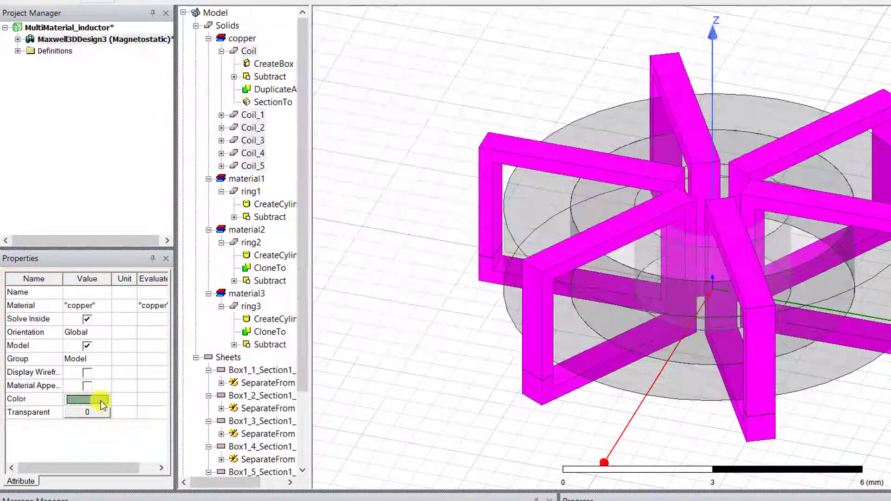
left_click(102, 405)
left_click(419, 189)
left_click(424, 319)
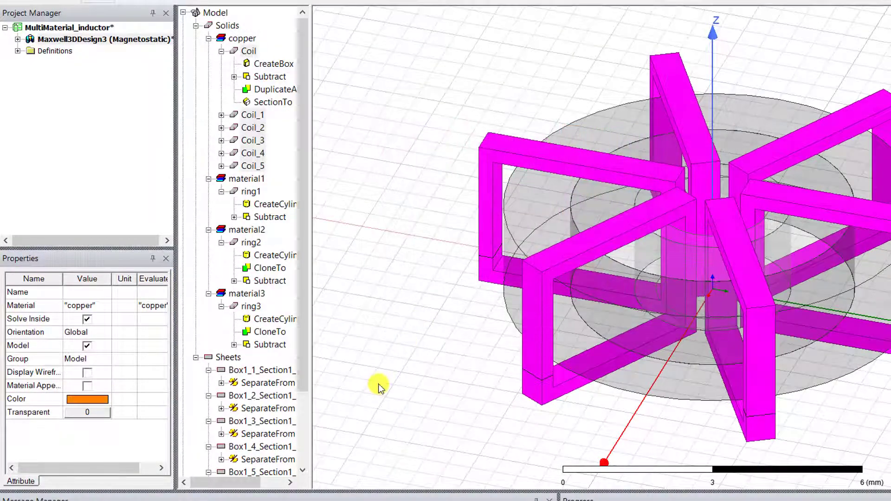
left_click(378, 384)
Assign a solid Current excitation with value 10 to all six coil section sheets, choosing its unit and keeping the base name Current.
left_click_drag(302, 313, 304, 379)
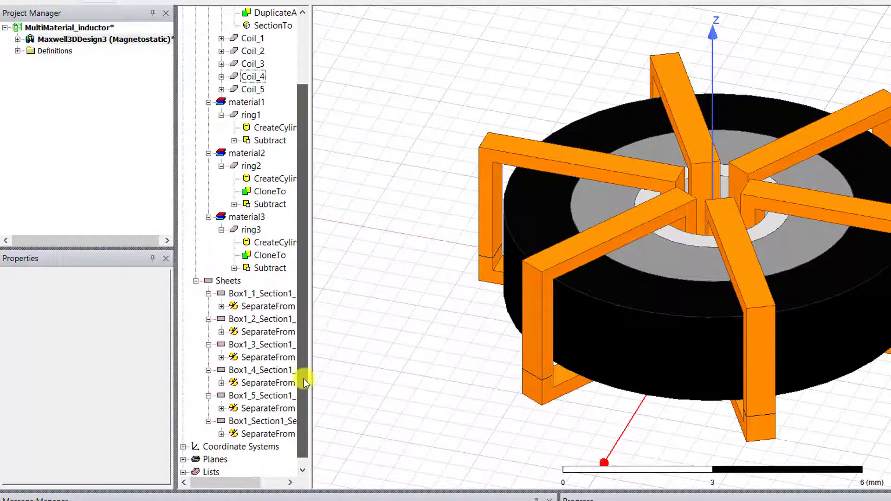
left_click(260, 293)
left_click(260, 319, "ctrl")
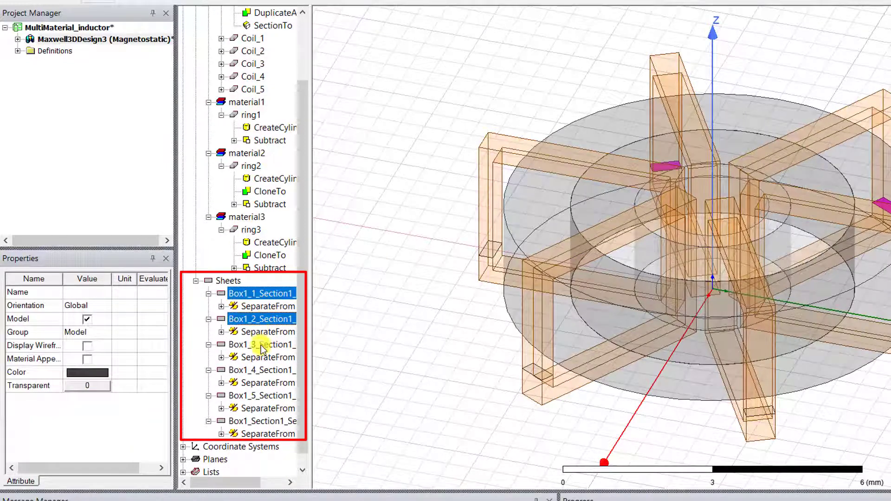
left_click(260, 344, "ctrl")
left_click(260, 370, "ctrl")
left_click(260, 396, "ctrl")
left_click(254, 421, "ctrl")
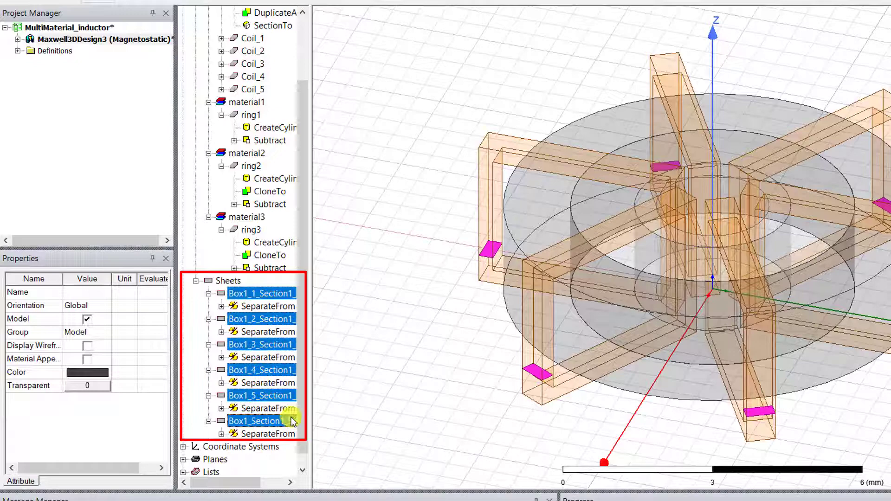
right_click(531, 374)
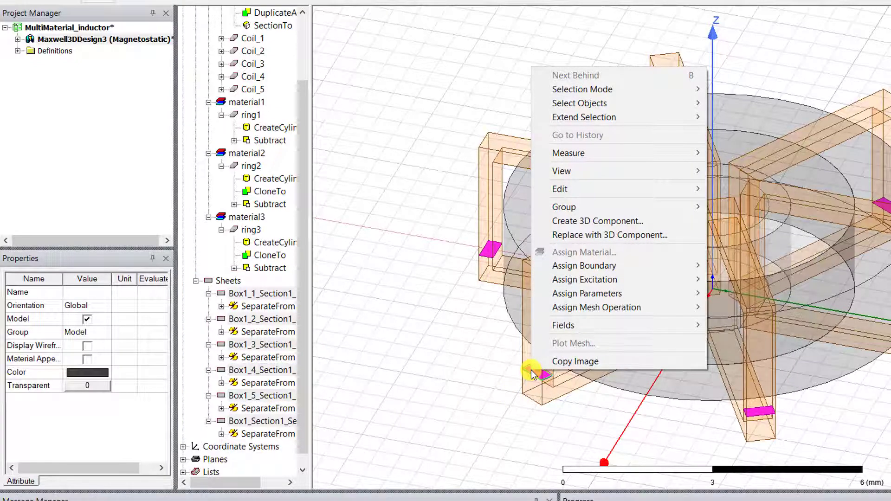
mouse_move(617, 280)
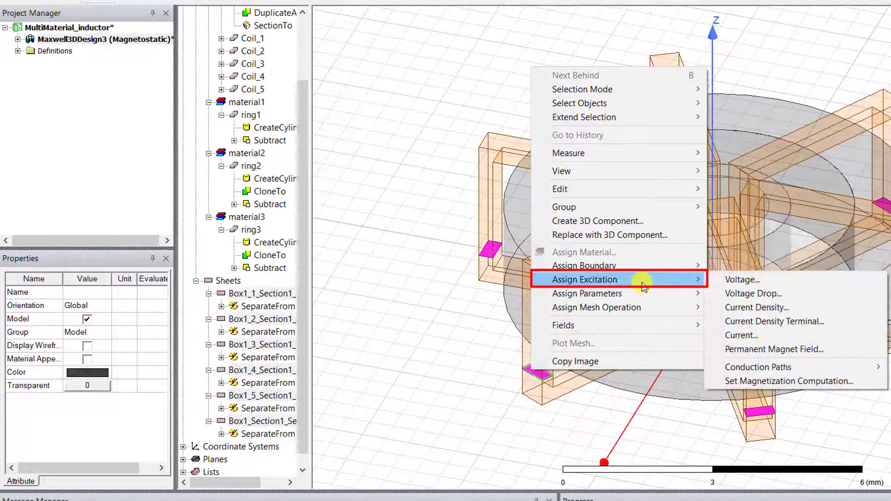
left_click(743, 335)
left_click(464, 181)
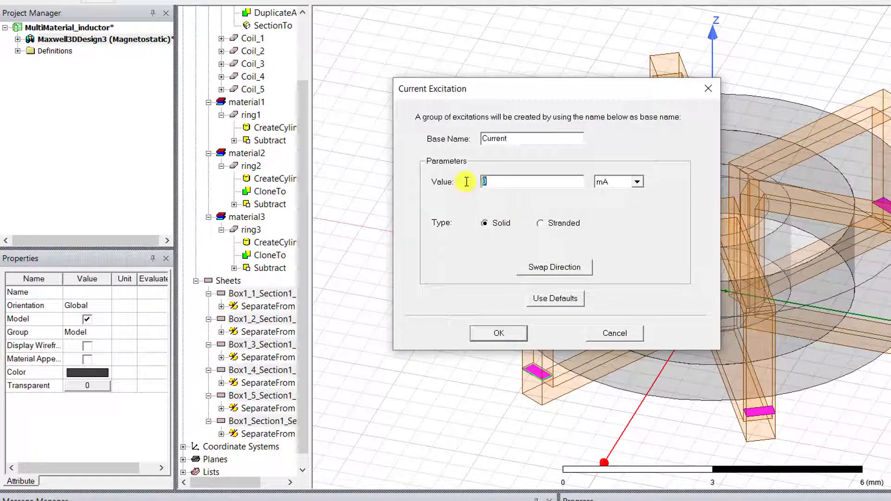
type("10")
left_click(639, 182)
left_click(599, 199)
left_click(499, 333)
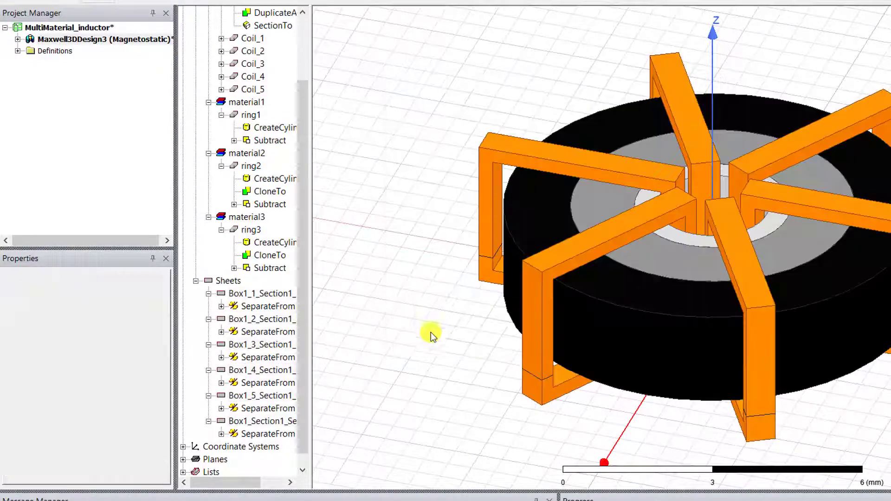
Assign a Matrix parameter named Matrix1 that includes the sources Current_1 to Current_6.
left_click(18, 39)
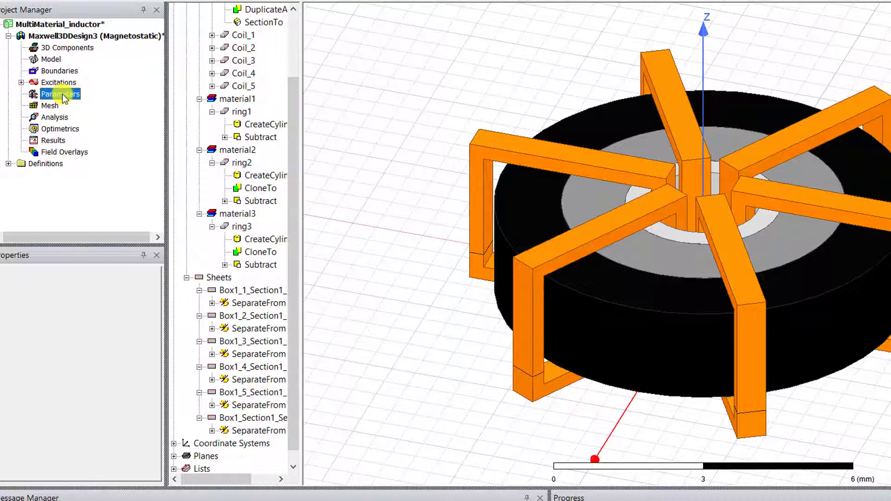
right_click(63, 97)
mouse_move(138, 106)
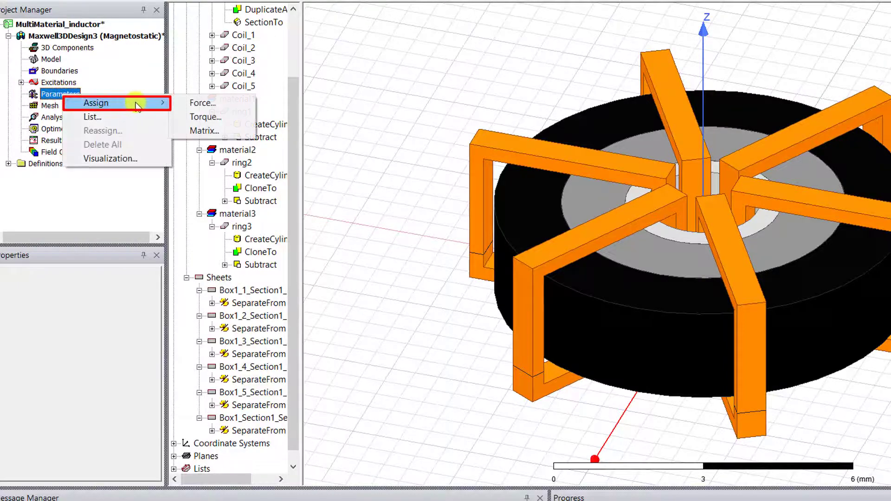
left_click(201, 131)
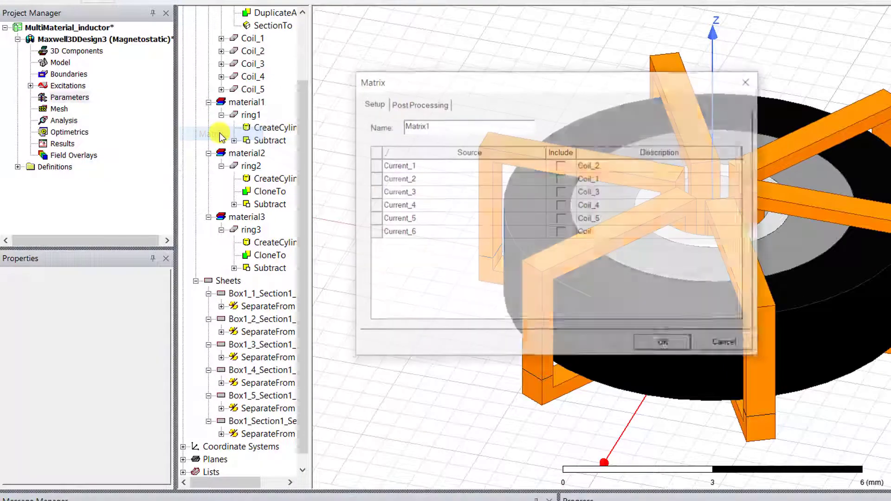
left_click(561, 165)
left_click(561, 178)
left_click(561, 192)
left_click(560, 204)
left_click(561, 219)
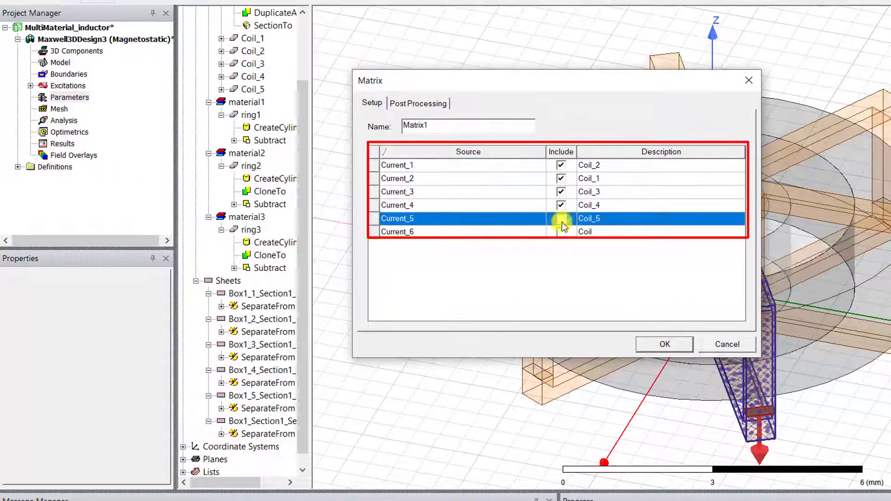
left_click(561, 232)
Group the matrix entries Current_1 to Current_6 into Group1 with 1 branch for post processing.
left_click(428, 104)
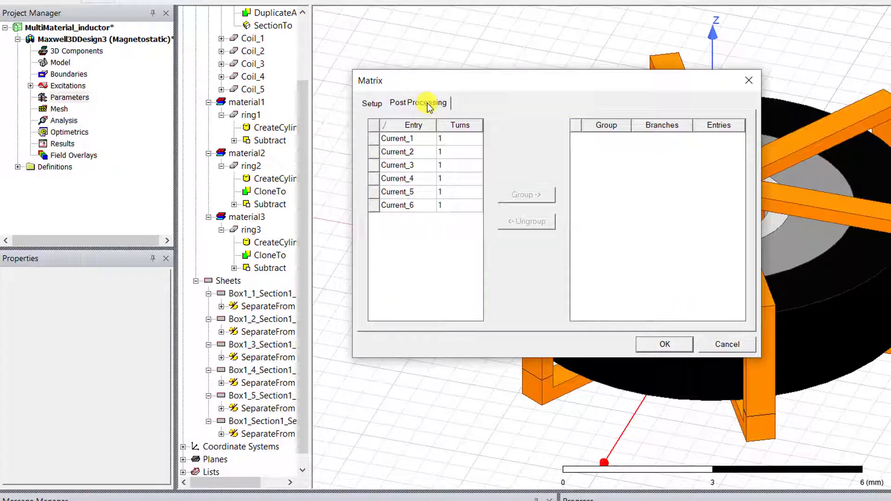
left_click(421, 138)
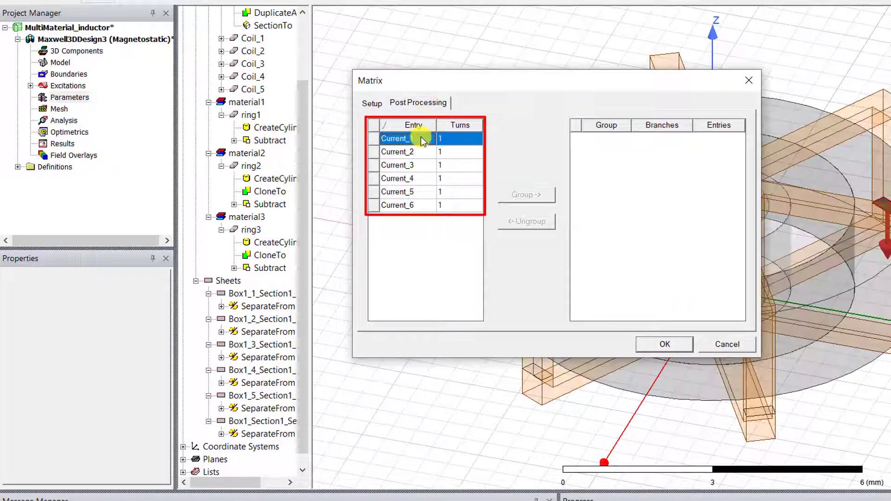
left_click(428, 205, "shift")
left_click(526, 195)
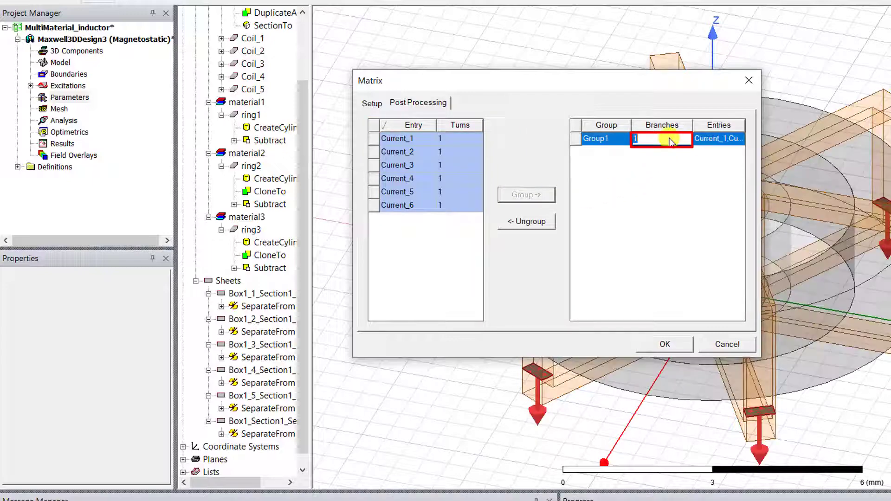
left_click(674, 156)
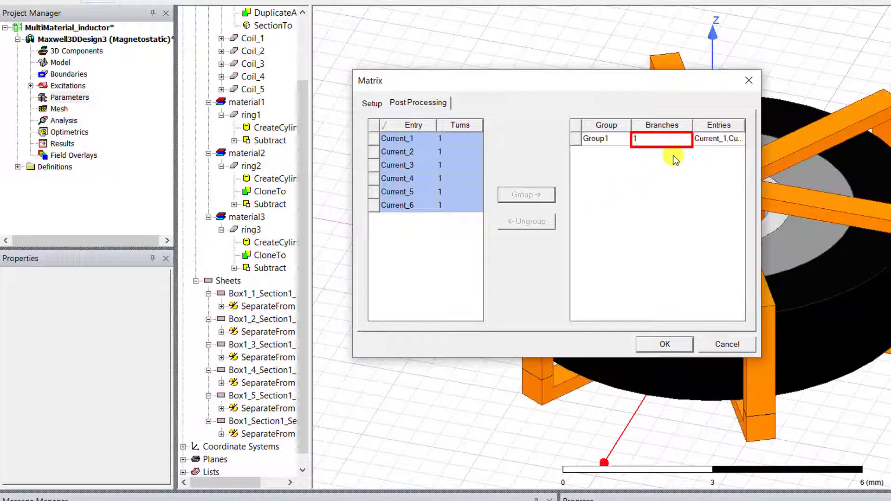
left_click(674, 345)
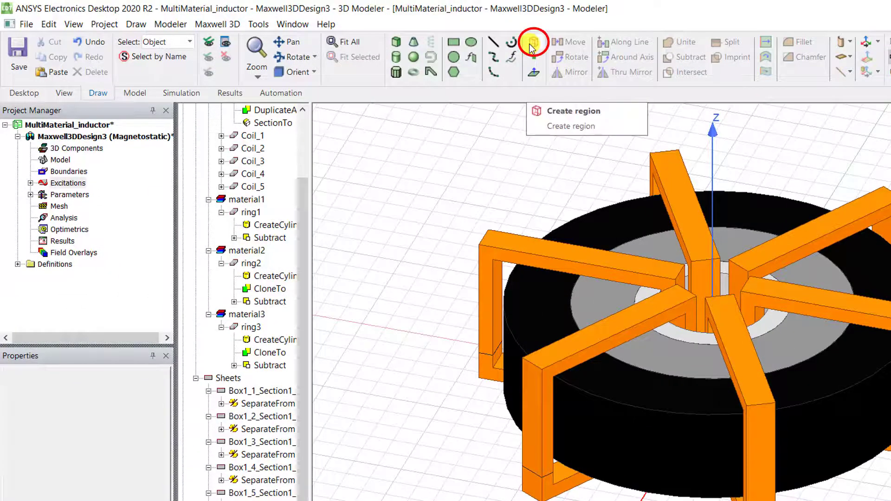
Create a vacuum region around the inductor, padding all directions similarly with a percentage offset of 50.
left_click(532, 47)
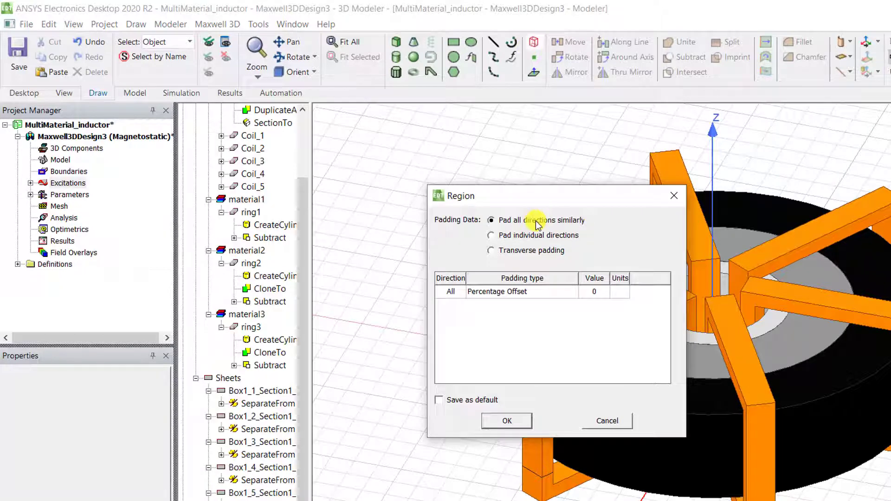
double_click(599, 293)
type("5")
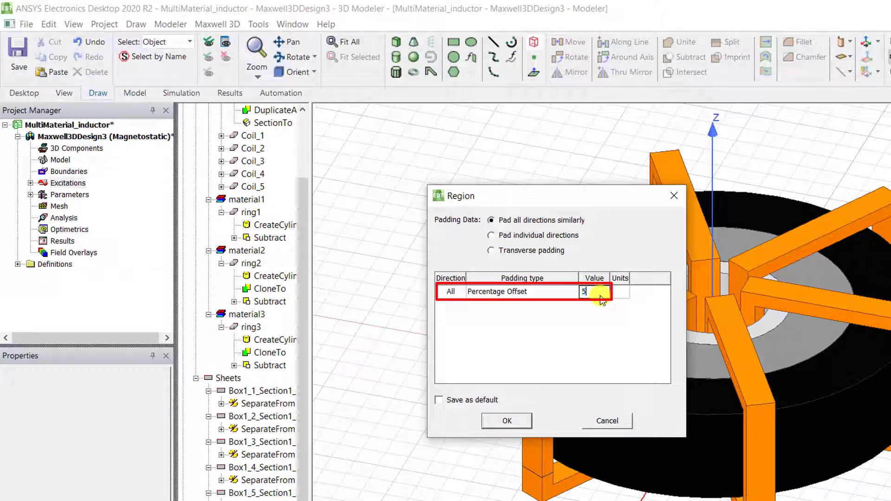
type("0")
left_click(506, 421)
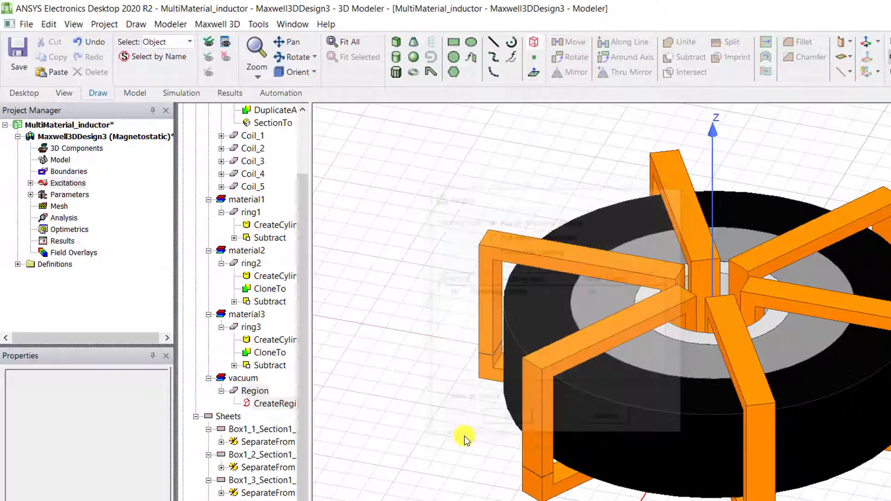
left_click(365, 471)
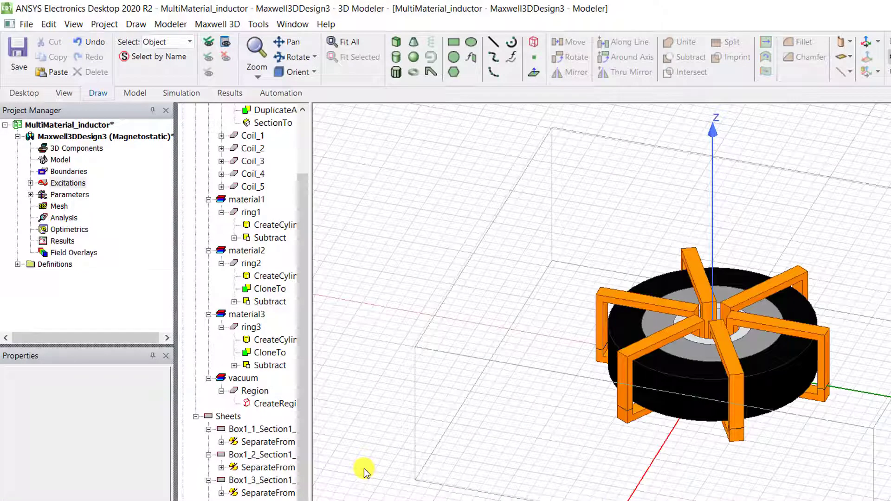
Add the solution setup Setup1 with the default maximum of 10 passes and 1 percent error.
right_click(76, 219)
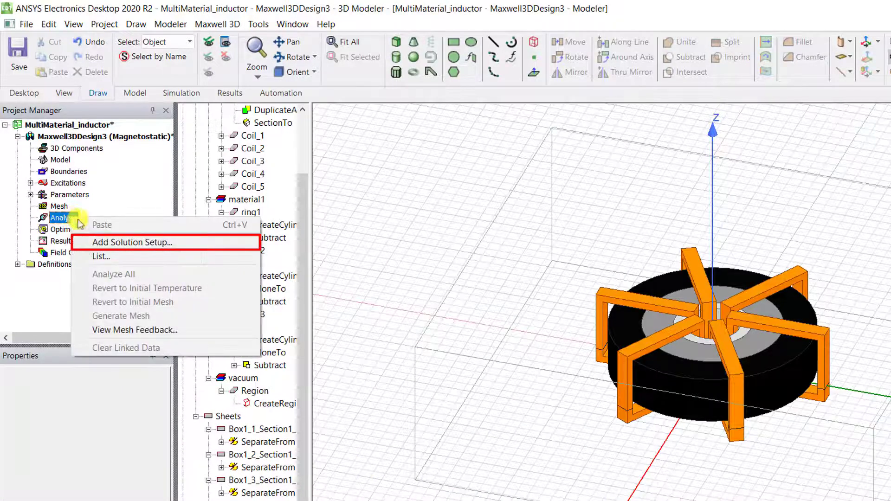
left_click(134, 242)
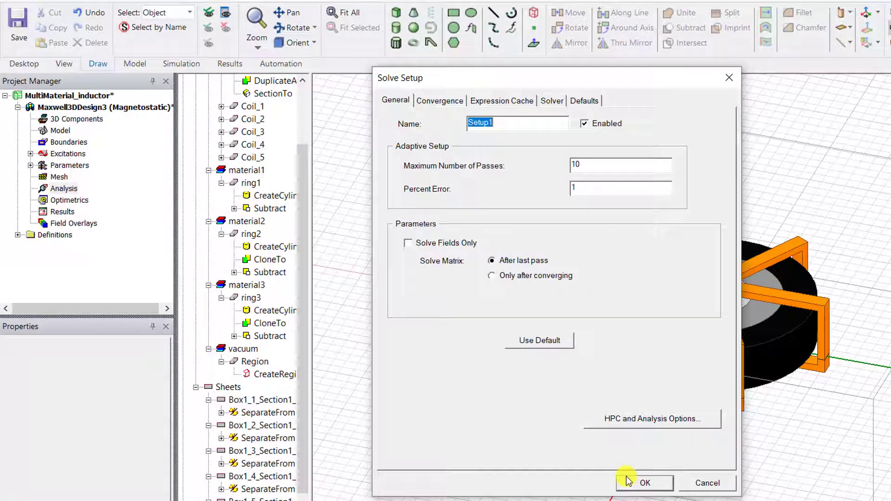
left_click(628, 481)
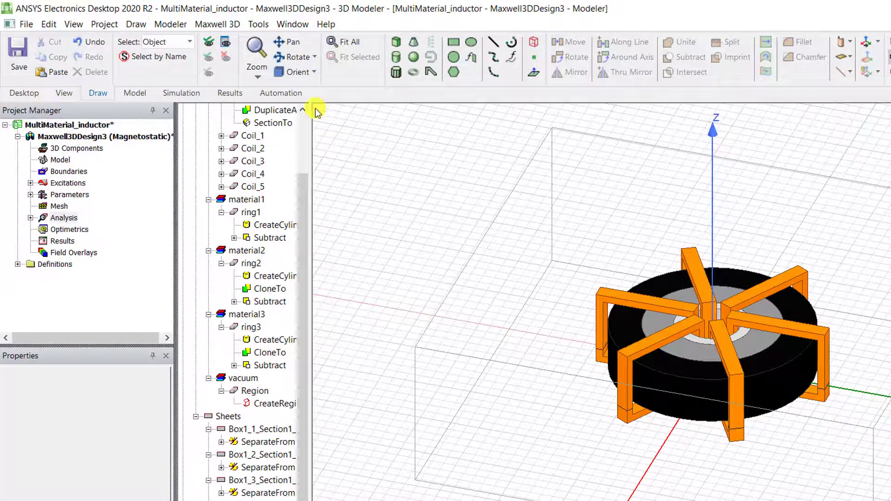
Set the matrix/permeability computation in the design settings to Incremental.
left_click(228, 26)
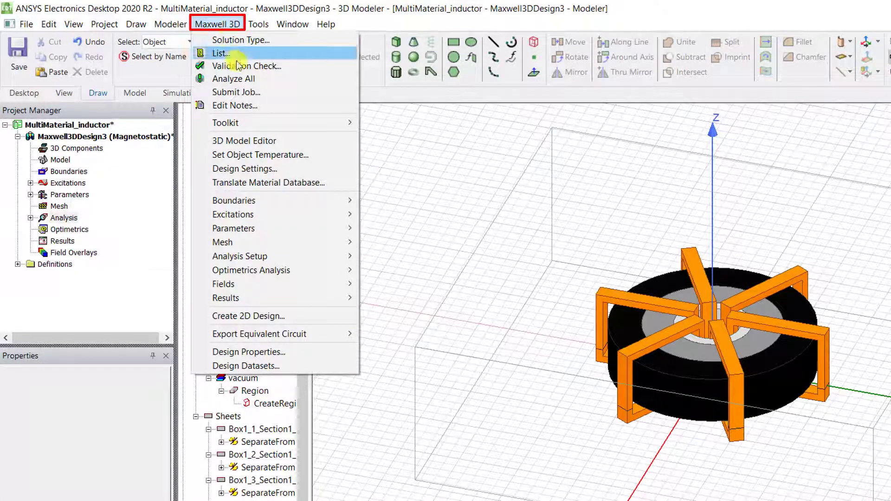
left_click(266, 169)
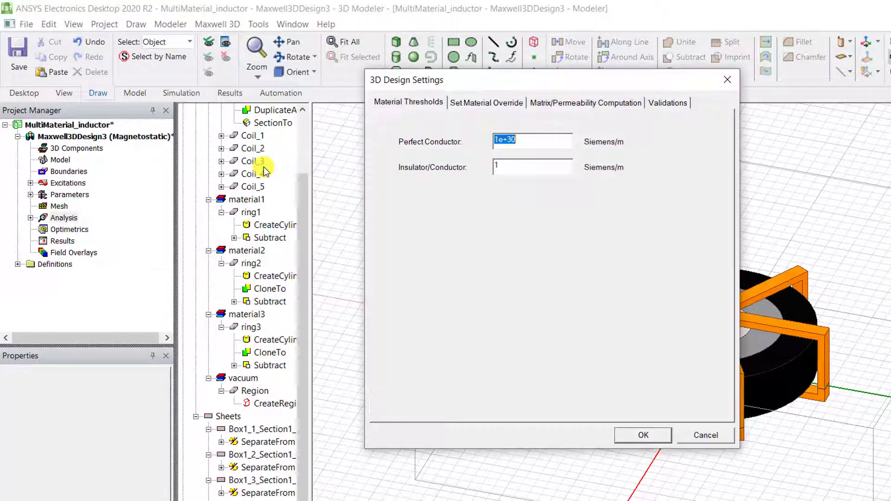
left_click(599, 108)
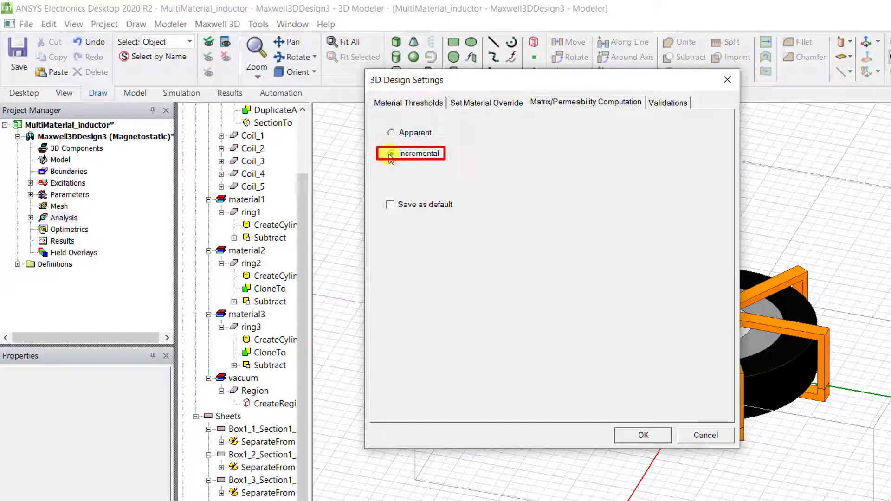
left_click(633, 434)
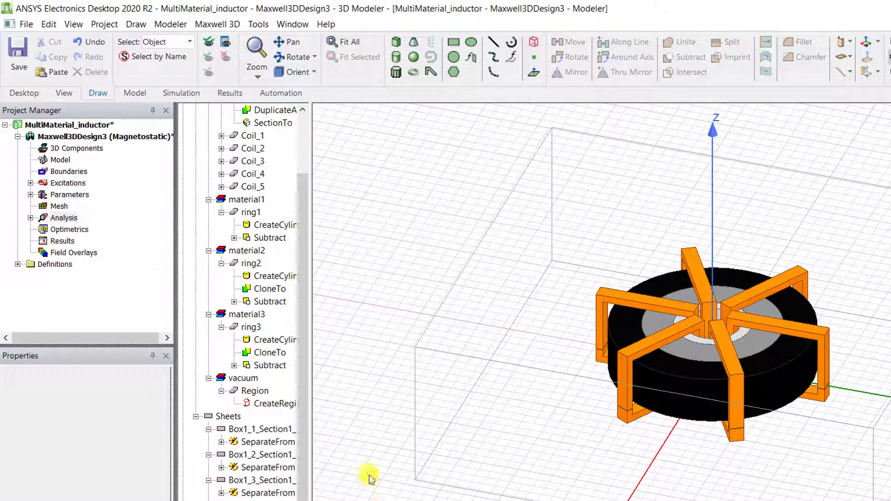
Run the validation check on the design and analyze all setups.
left_click(188, 93)
left_click(280, 65)
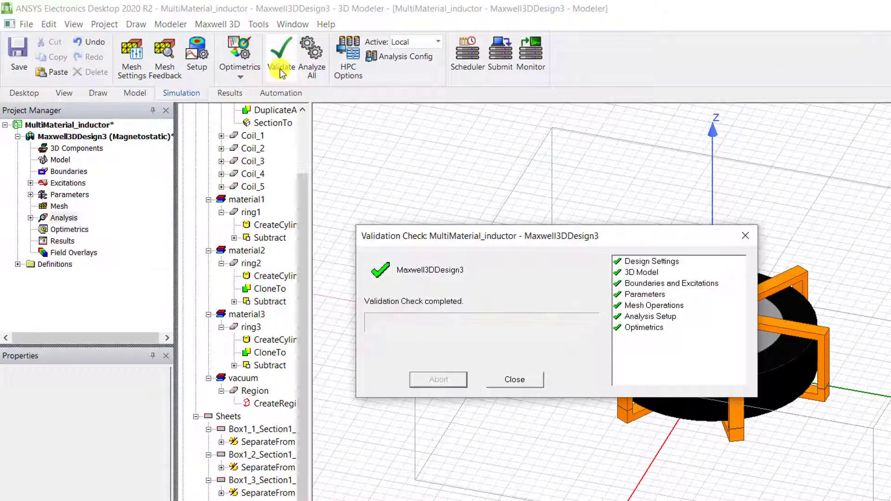
left_click(508, 380)
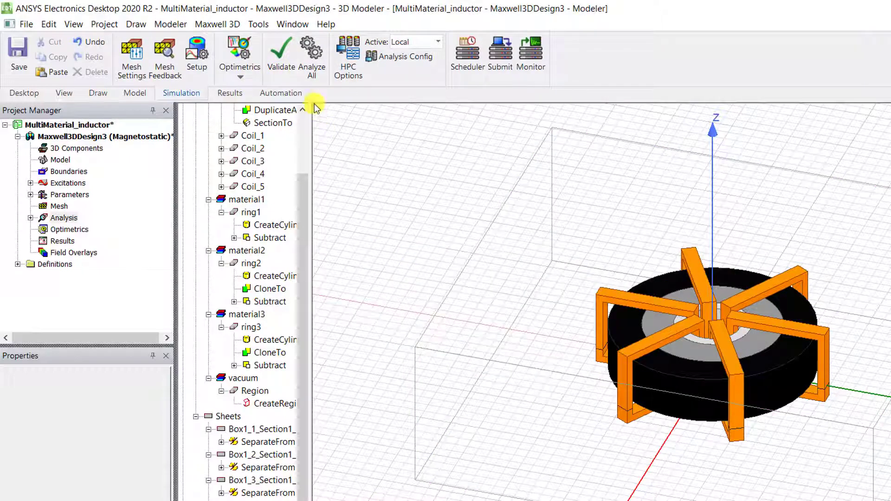
left_click(314, 69)
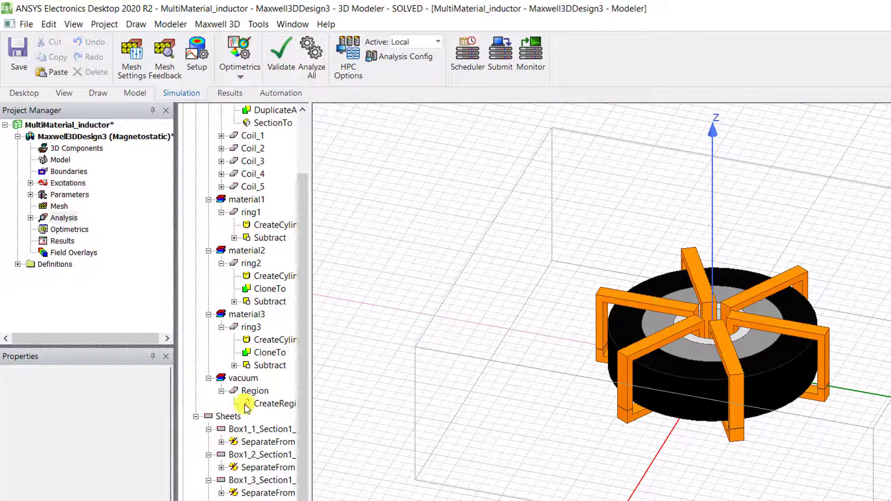
Review the inductance matrix of Setup1 in the solution data, including the post-processed Group1 inductance in nH.
left_click(65, 244)
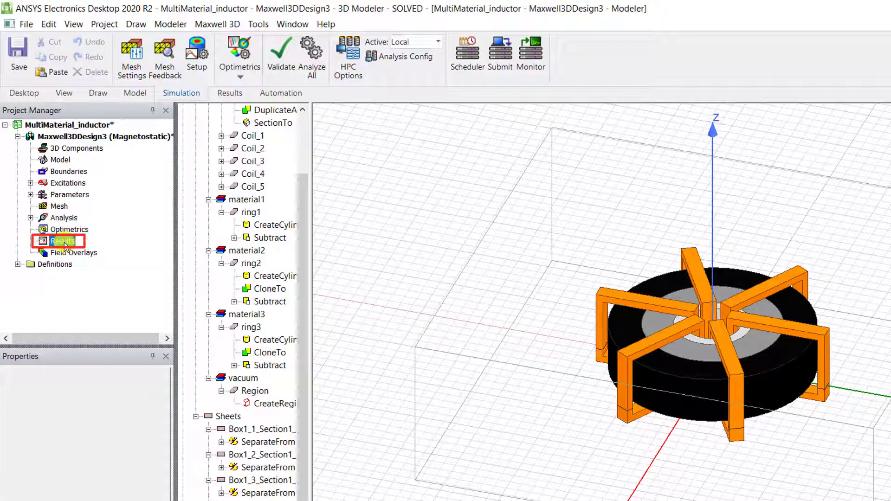
right_click(65, 244)
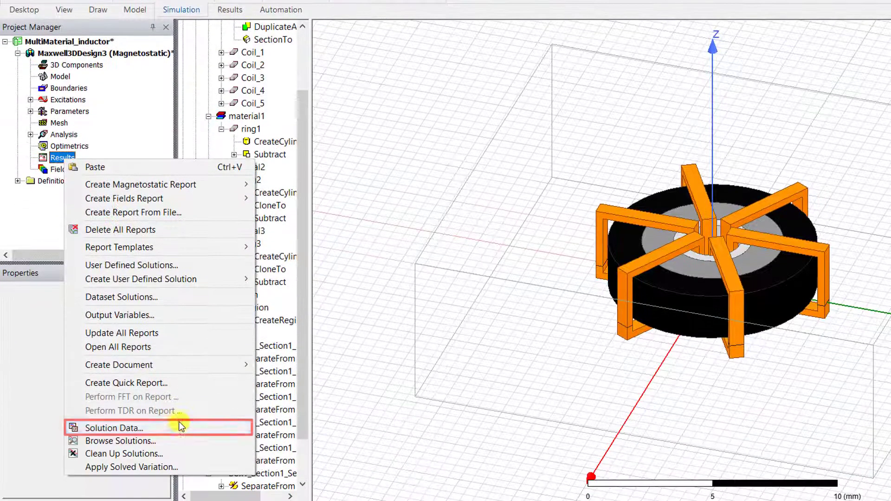
left_click(181, 427)
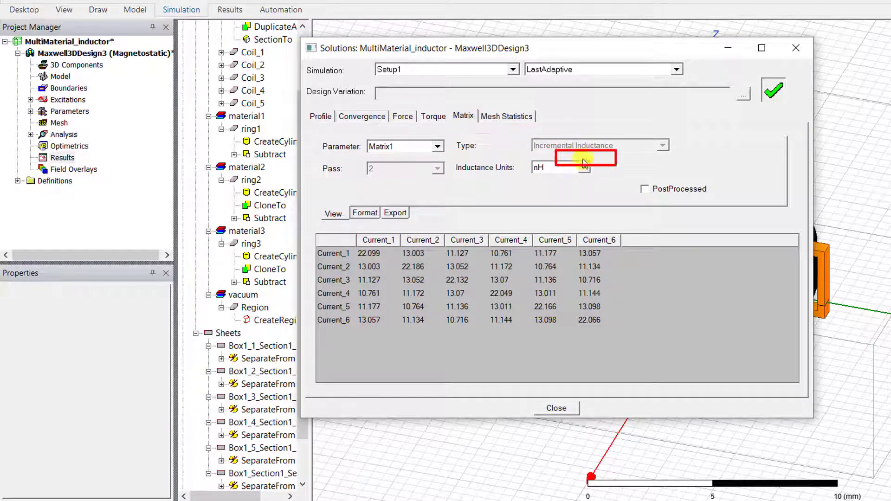
left_click(645, 190)
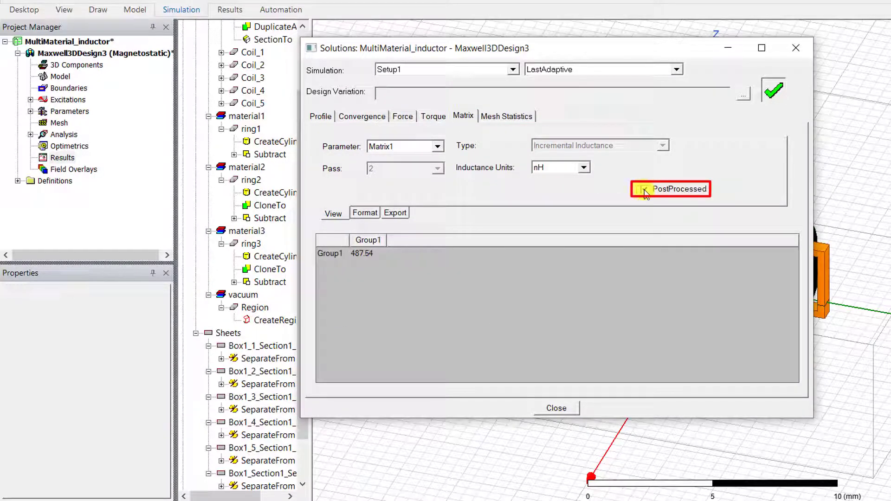
left_click(556, 409)
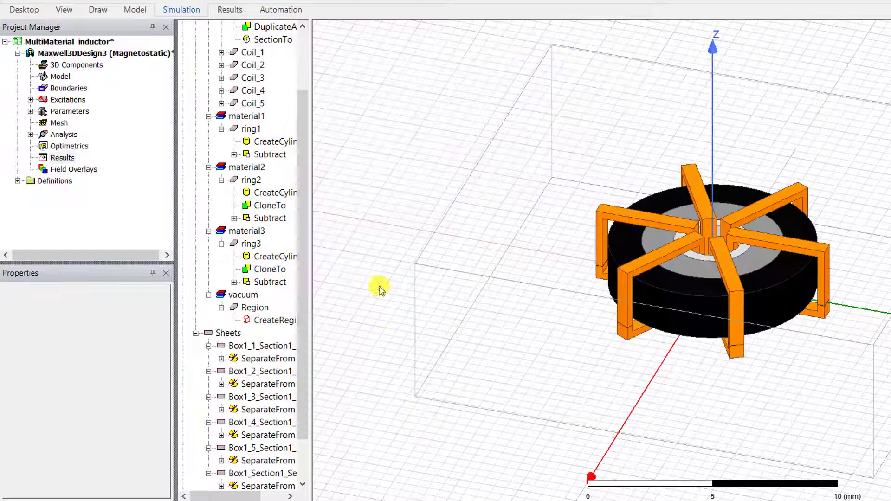
Rename the Maxwell3DDesign3 design as 3_material.
right_click(111, 54)
left_click(143, 88)
type("3_material")
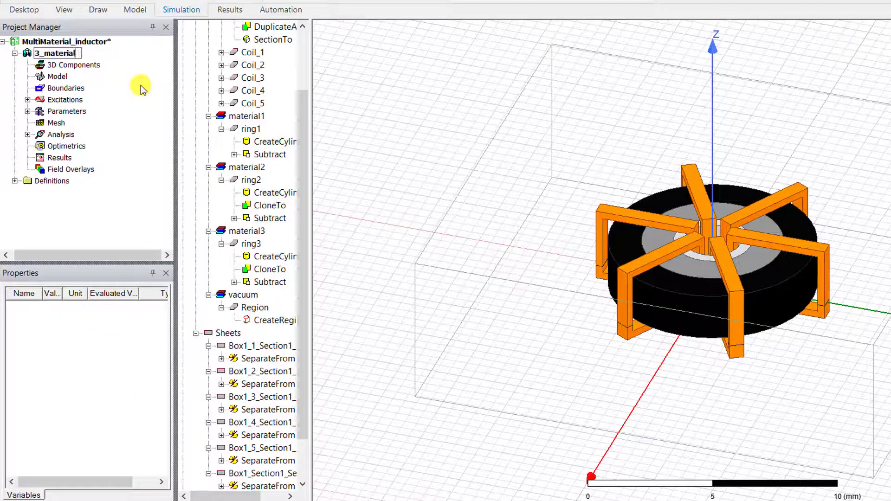
key("Return")
Copy the 3_material design and paste a duplicate into the MultiMaterial_inductor project.
right_click(126, 53)
left_click(146, 60)
right_click(100, 41)
left_click(148, 46)
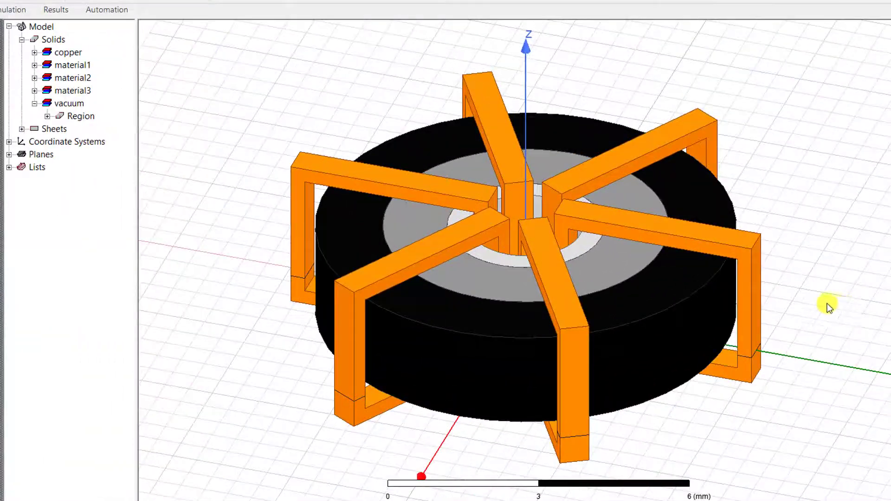
Assign material1 to the middle core ring, ring2, in the single_material 1 design and select ring3 under material3.
left_click(429, 223)
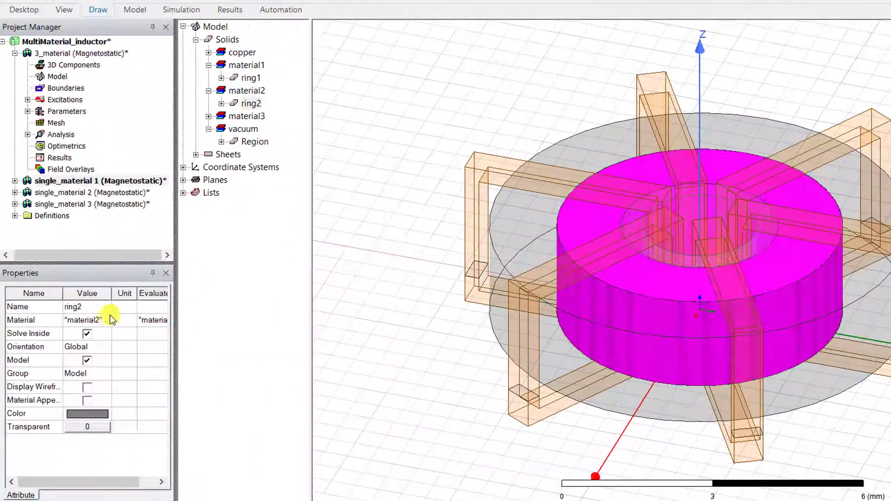
left_click(0, 320)
left_click(0, 352)
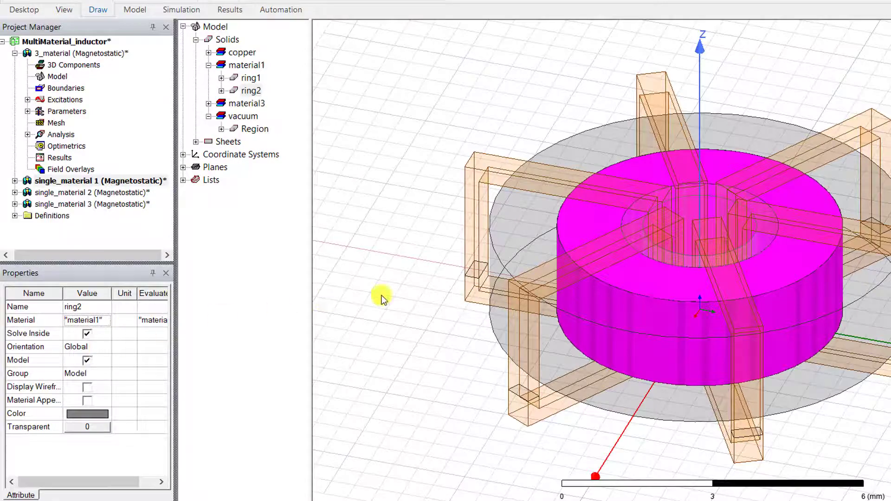
left_click(209, 103)
left_click(249, 117)
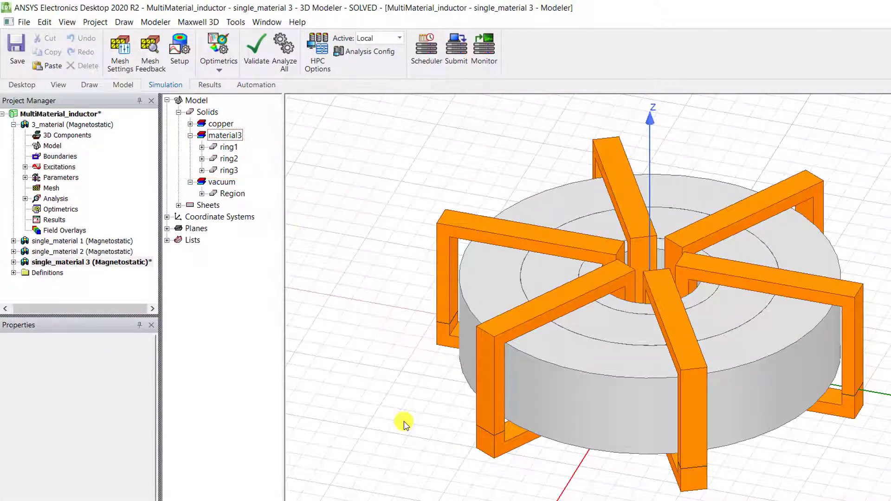
Run the validation check on the single_material 3 design.
left_click(256, 51)
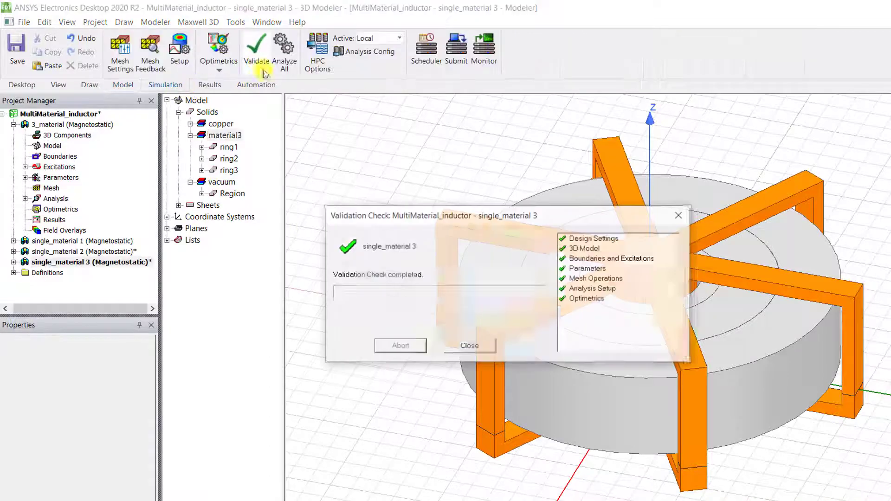
left_click(470, 346)
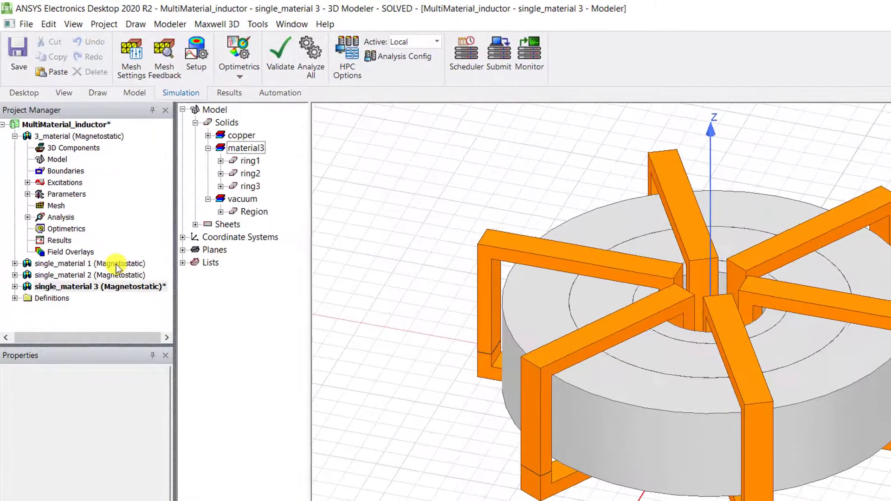
Open the single_material 1 design and display the post-processed Group1 inductance in its solution data.
double_click(115, 264)
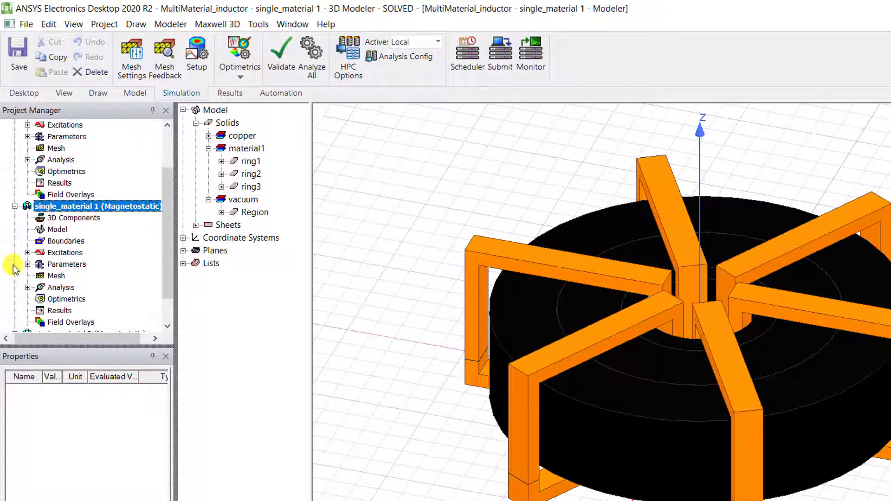
scroll(18, 267, "down", 1)
right_click(59, 276)
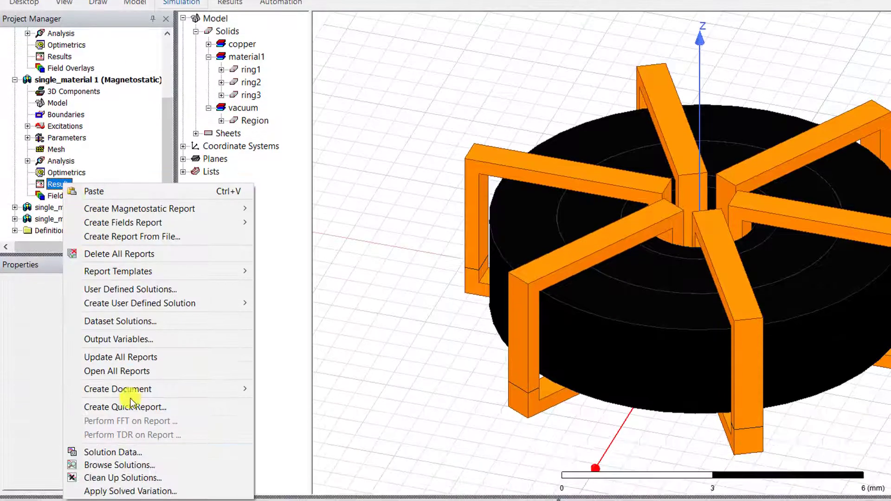
left_click(155, 500)
left_click(644, 181)
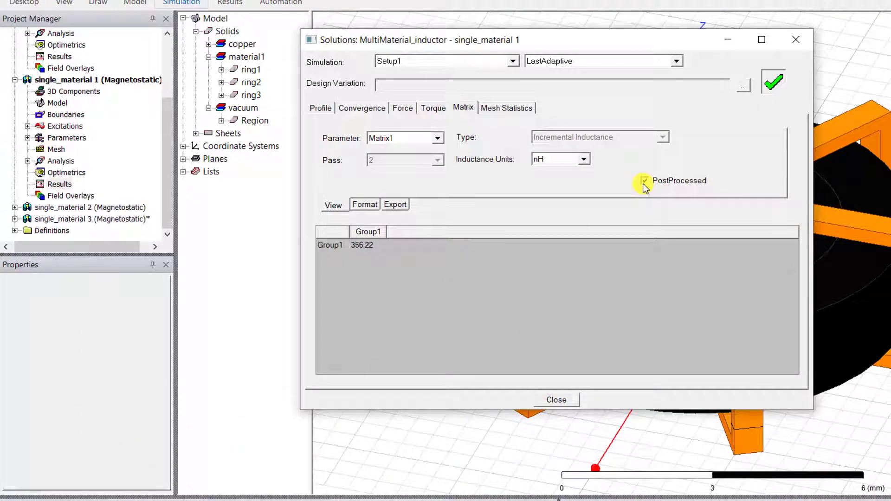